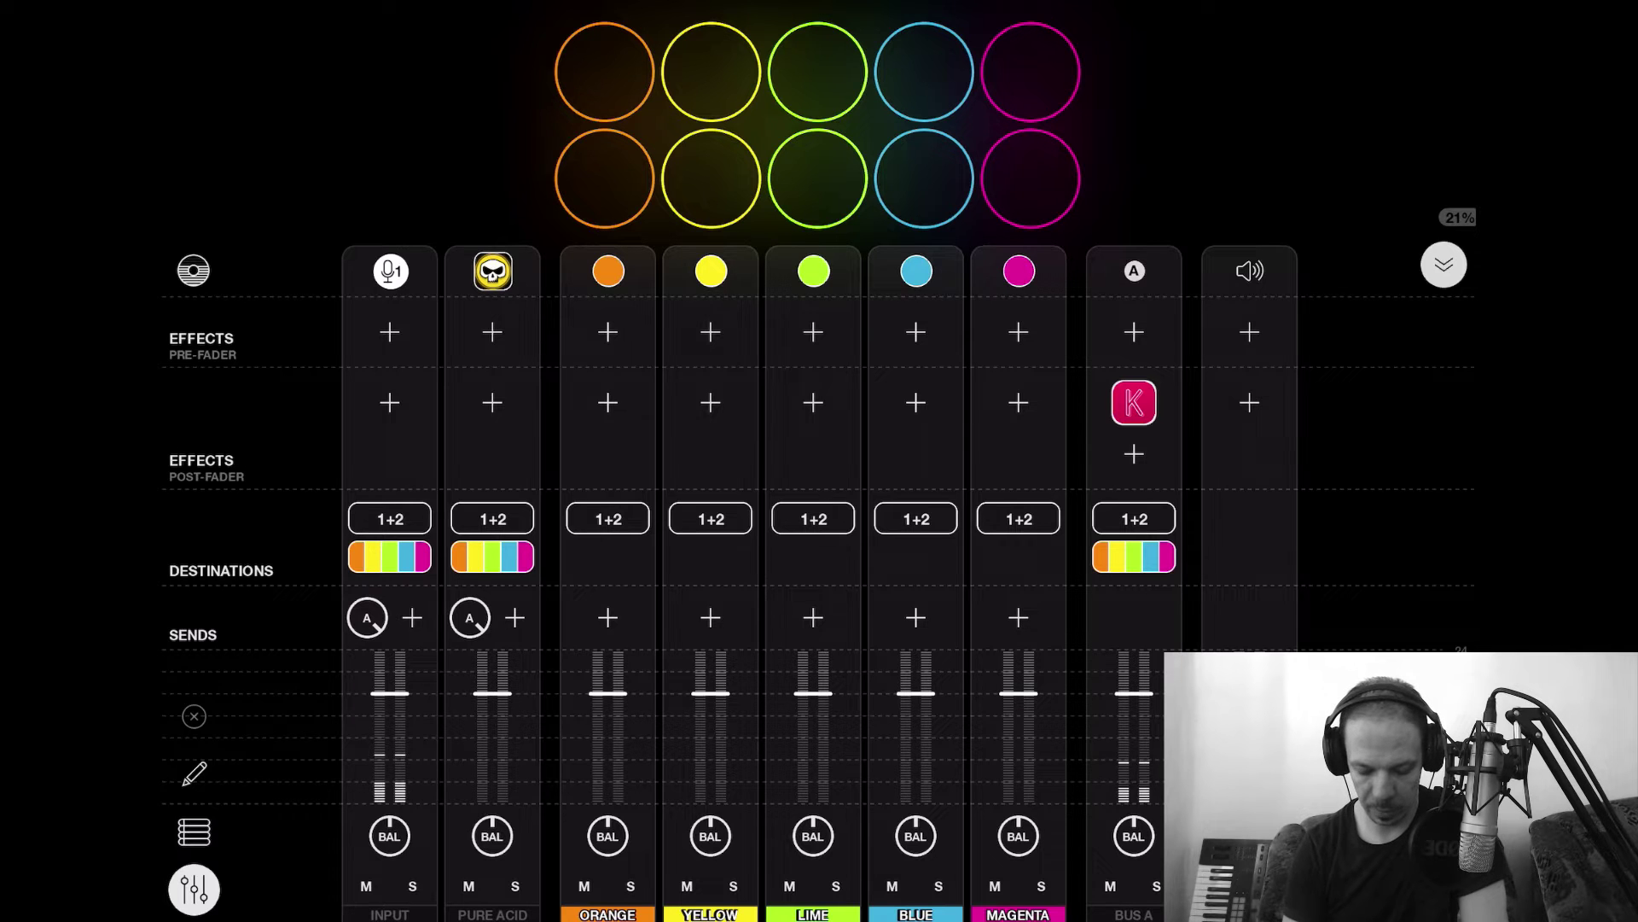
Step: Check Pure Acid, then open Bus A's Koala Sampler showing the vocal sample on pad one
{"action": "left_click", "coordinate": [493, 273]}
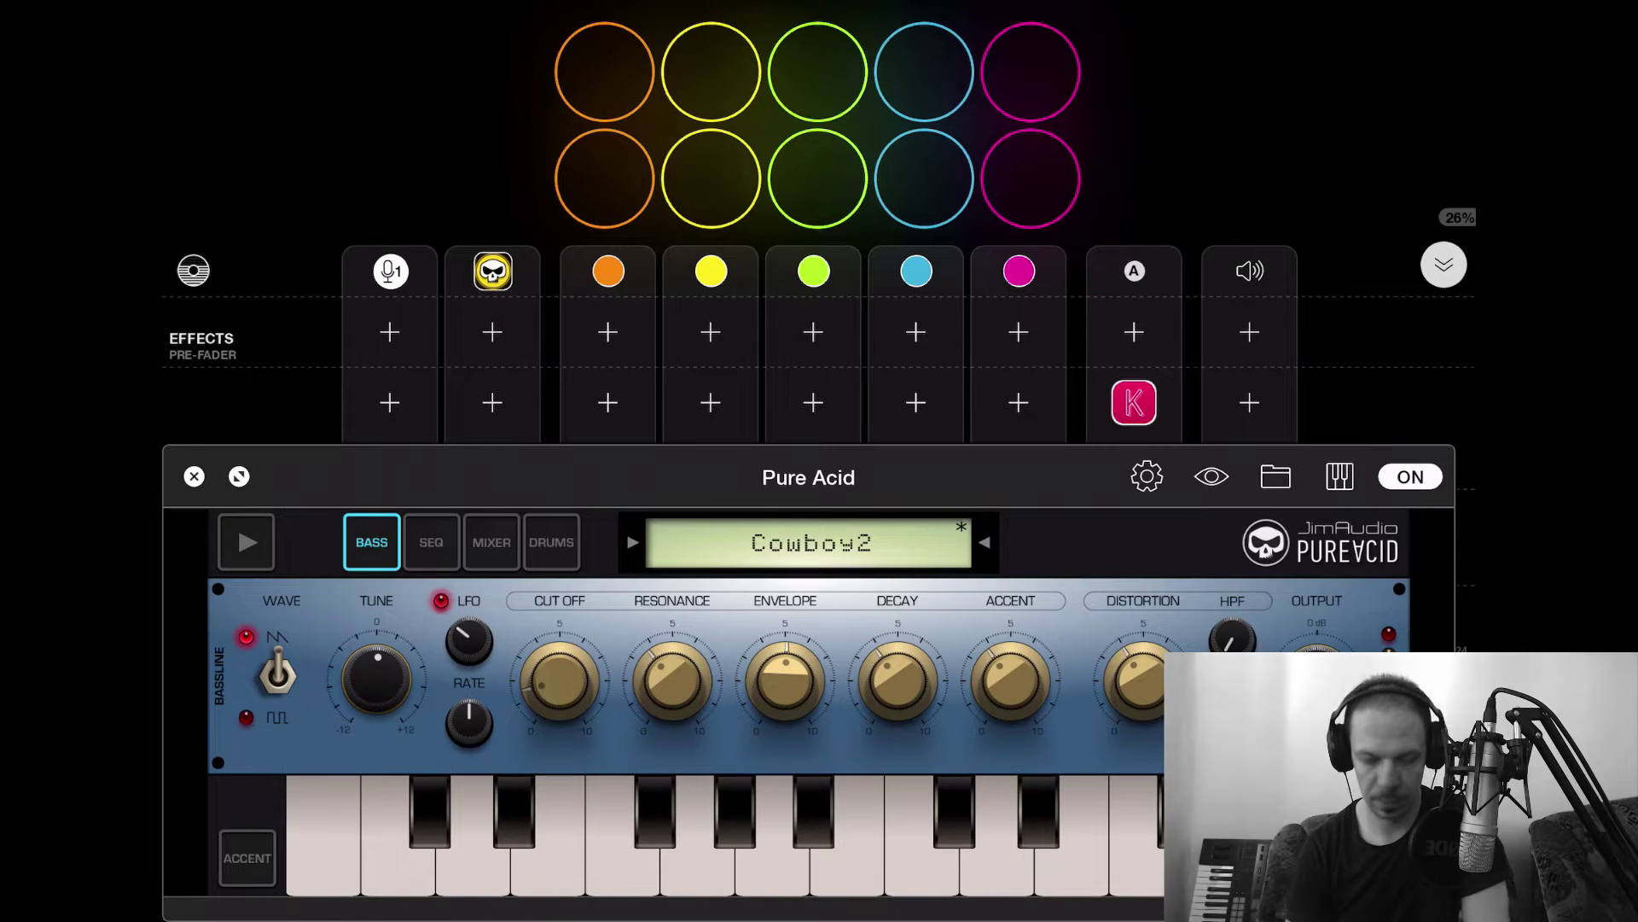
{"action": "left_click", "coordinate": [194, 476]}
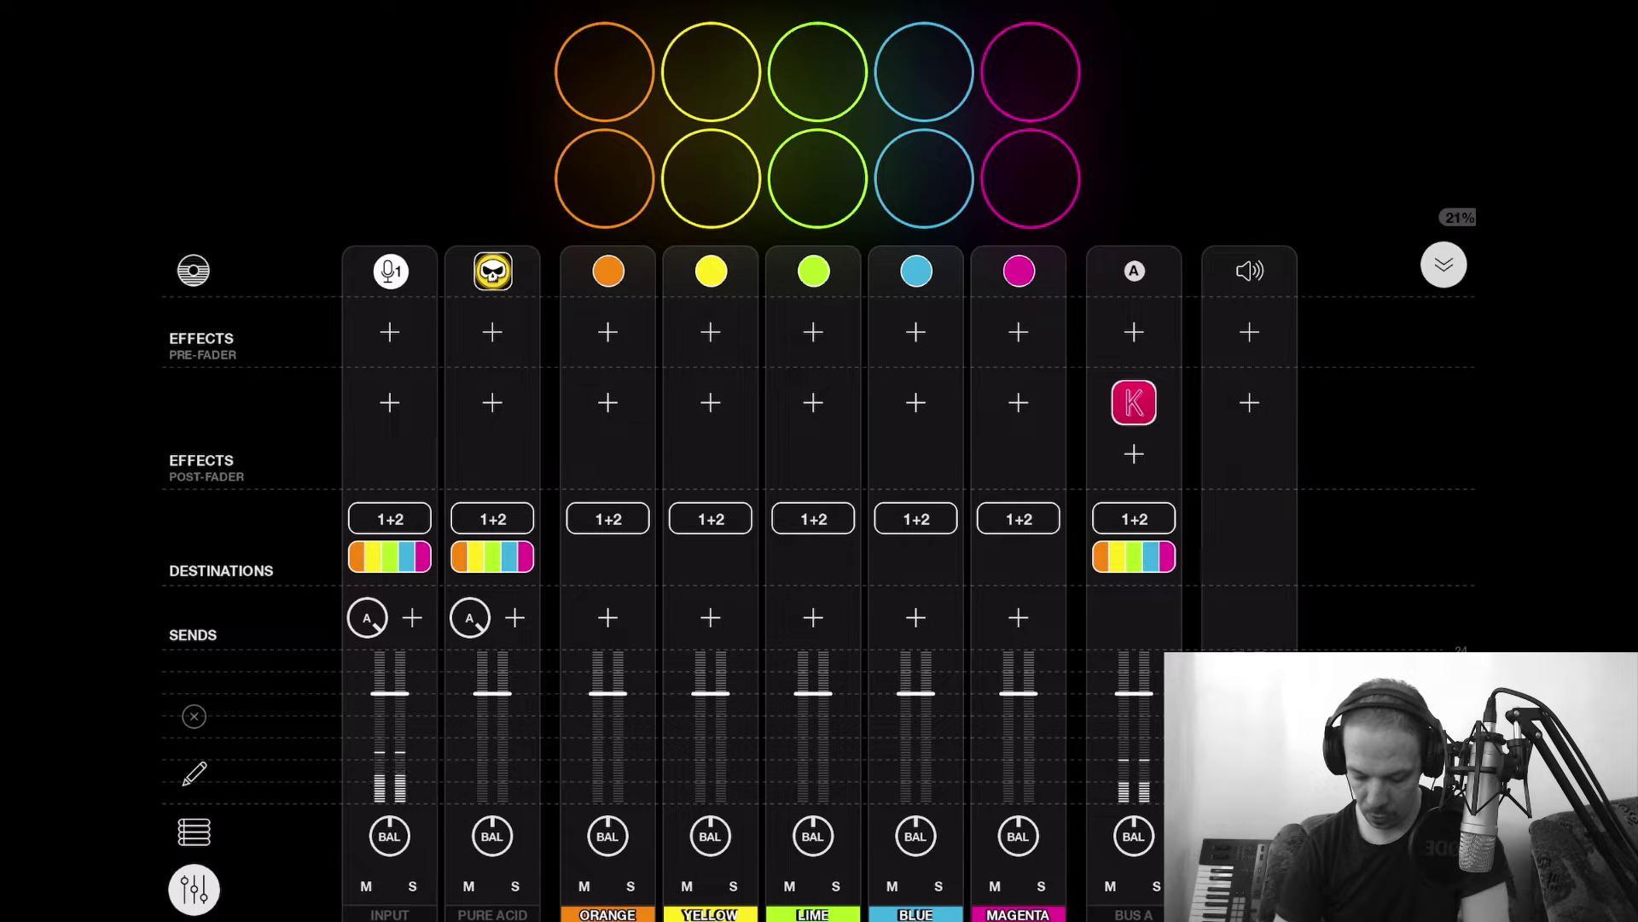
{"action": "left_click", "coordinate": [1135, 403]}
{"action": "left_click", "coordinate": [517, 471]}
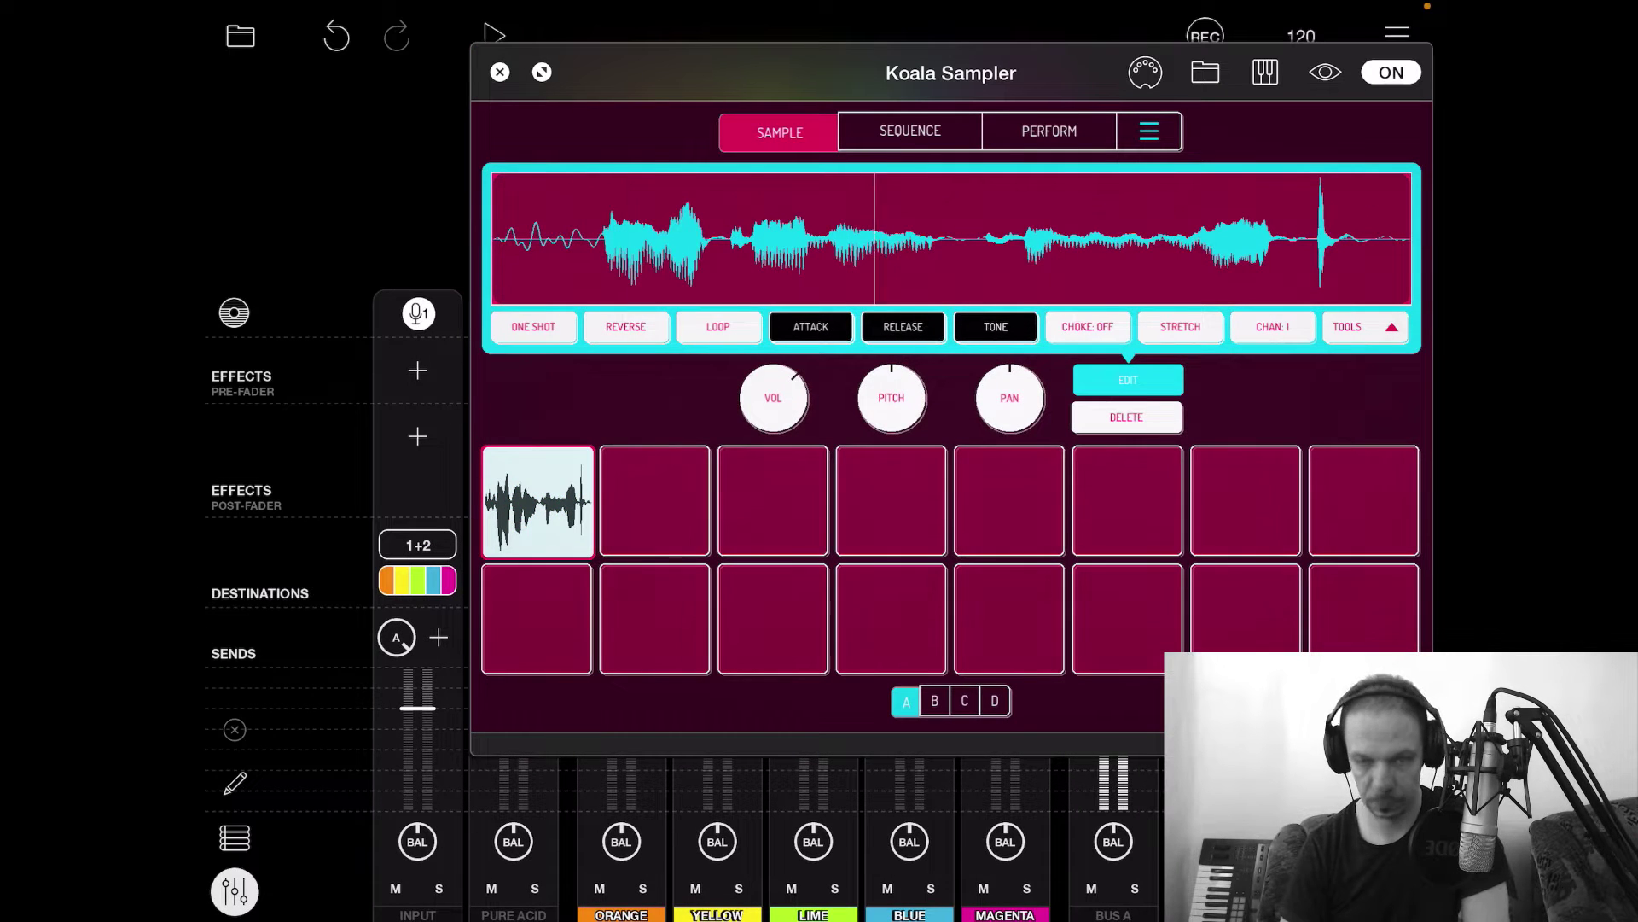
Step: Bring up the Pure Acid synth together with Bus A's Koala Sampler
{"action": "left_click", "coordinate": [500, 72]}
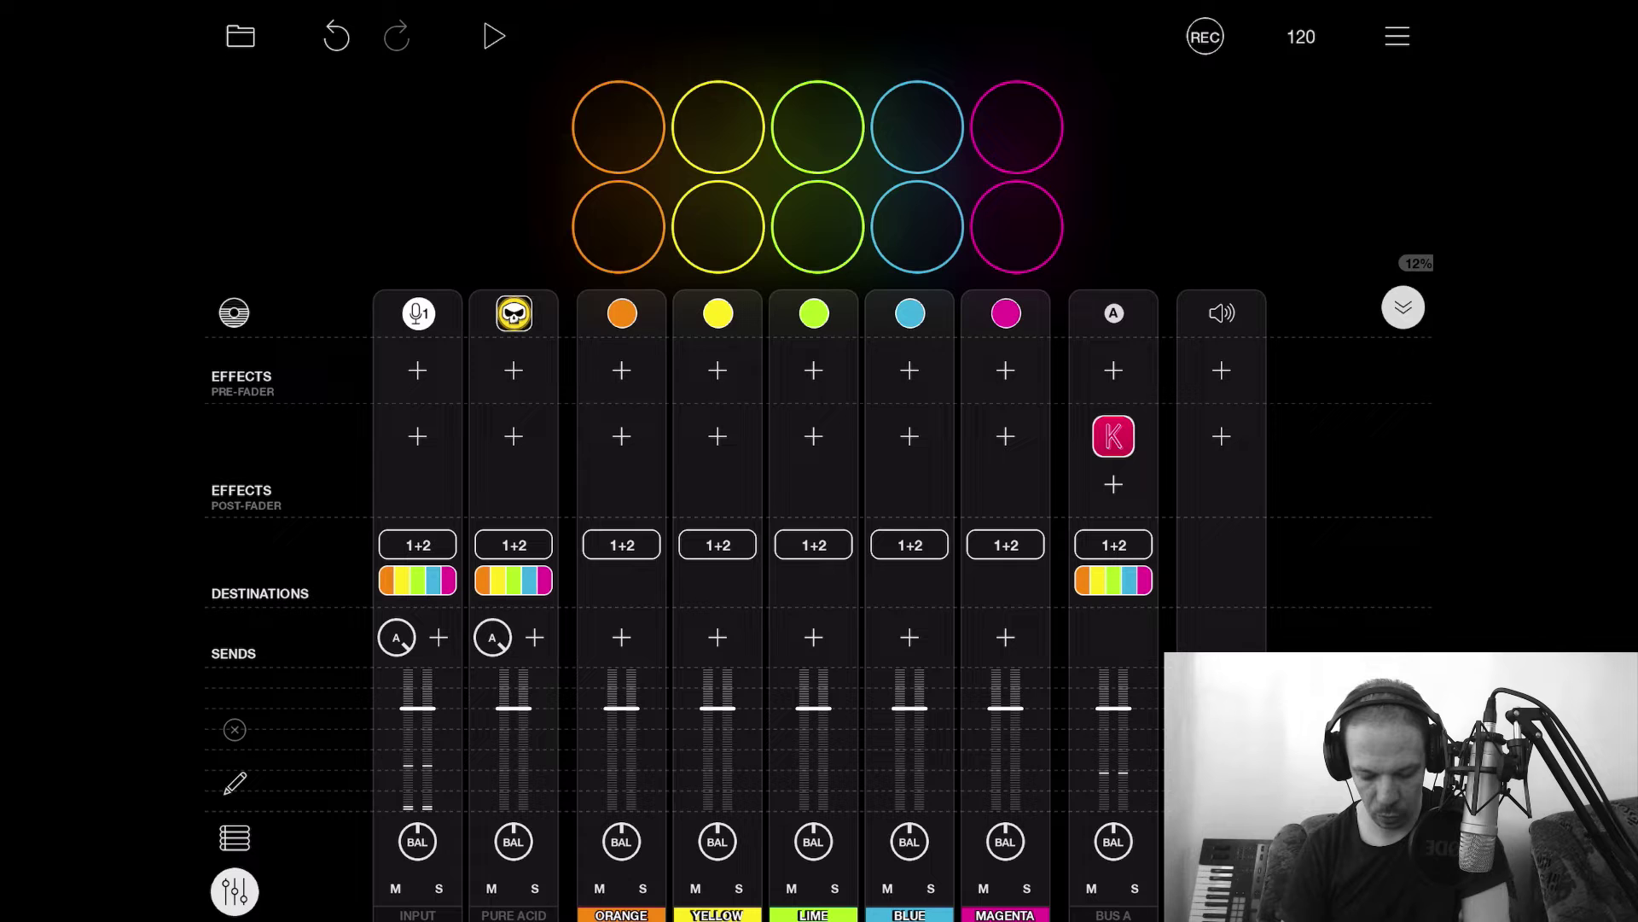
{"action": "left_click", "coordinate": [514, 313]}
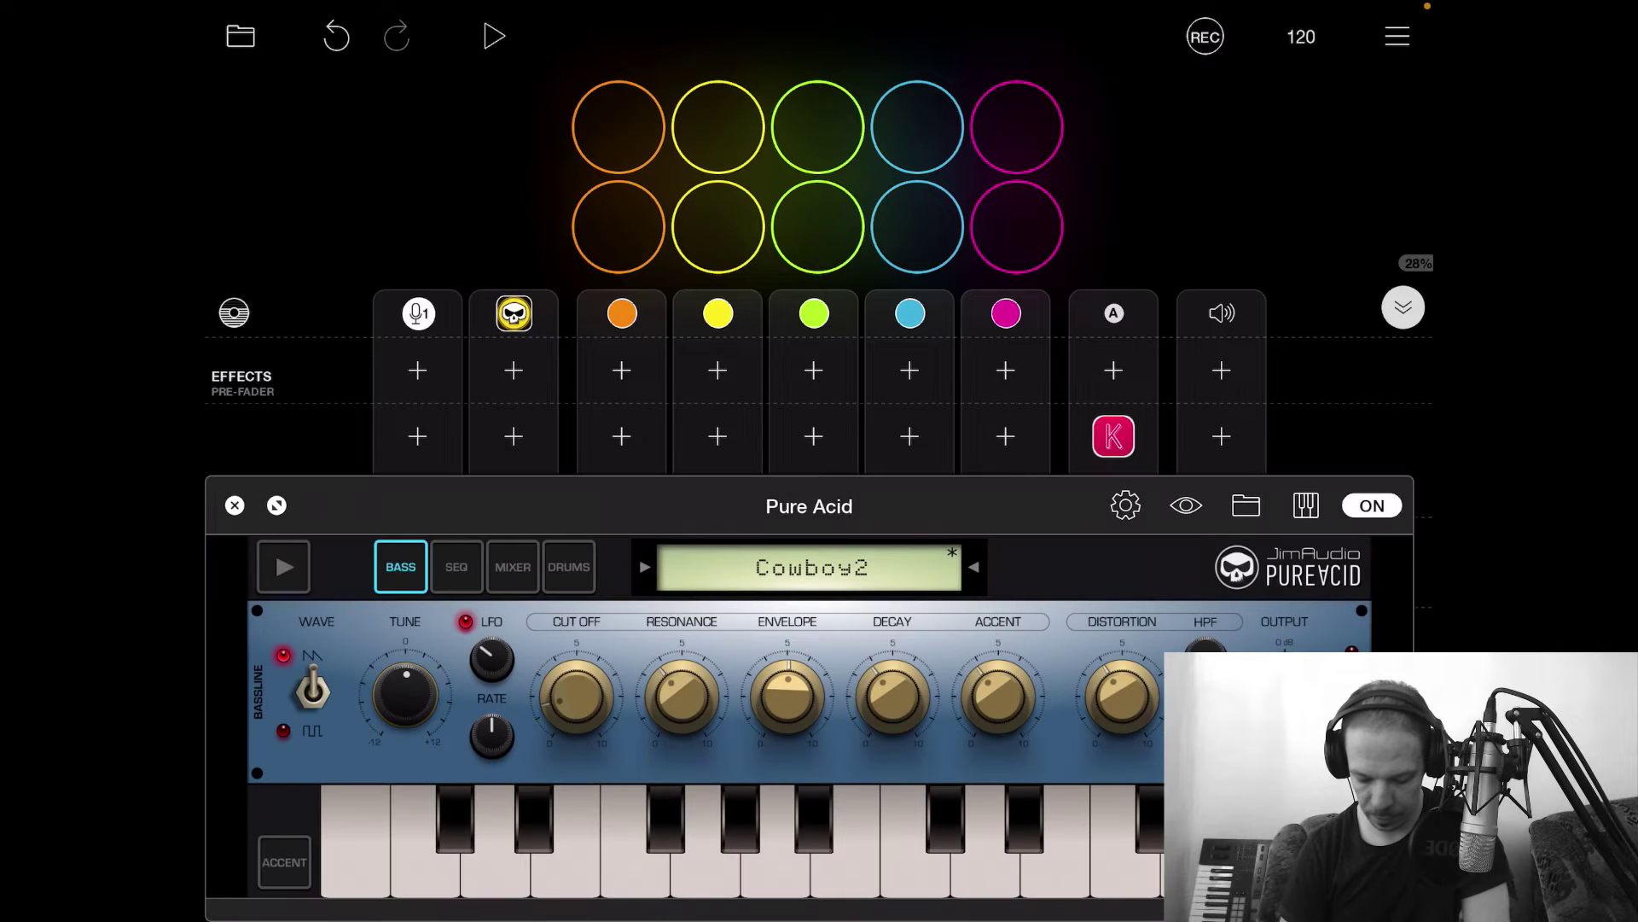
{"action": "left_click", "coordinate": [1114, 436]}
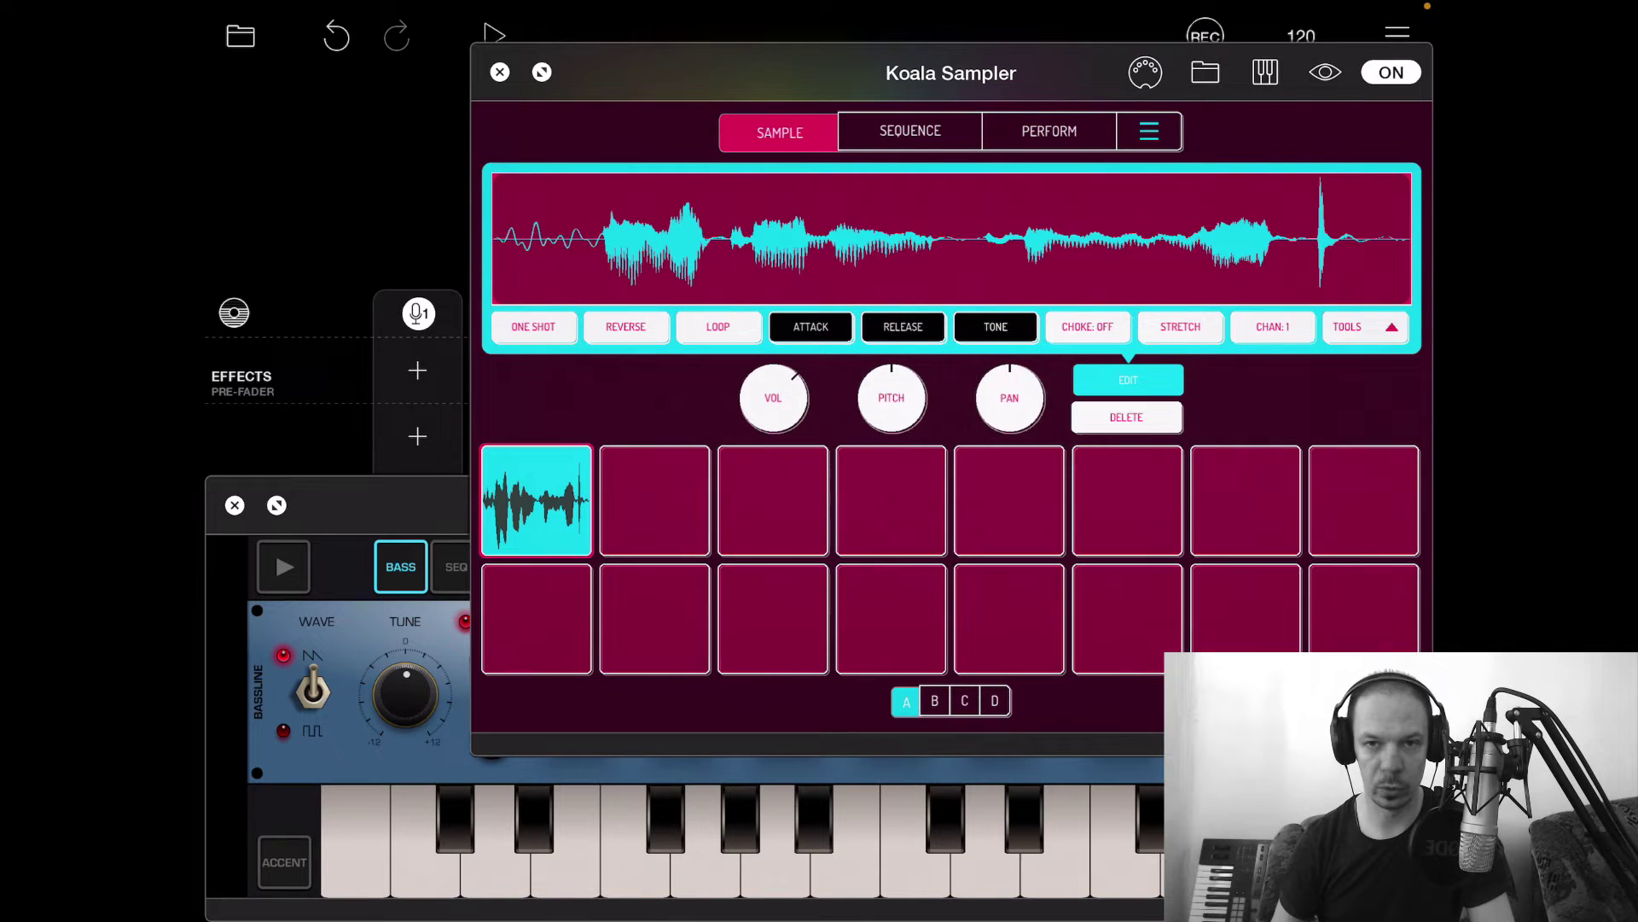
Step: Record a Pure Acid bass phrase onto pad 2, audition it, and close both plugins
{"action": "left_click", "coordinate": [656, 501]}
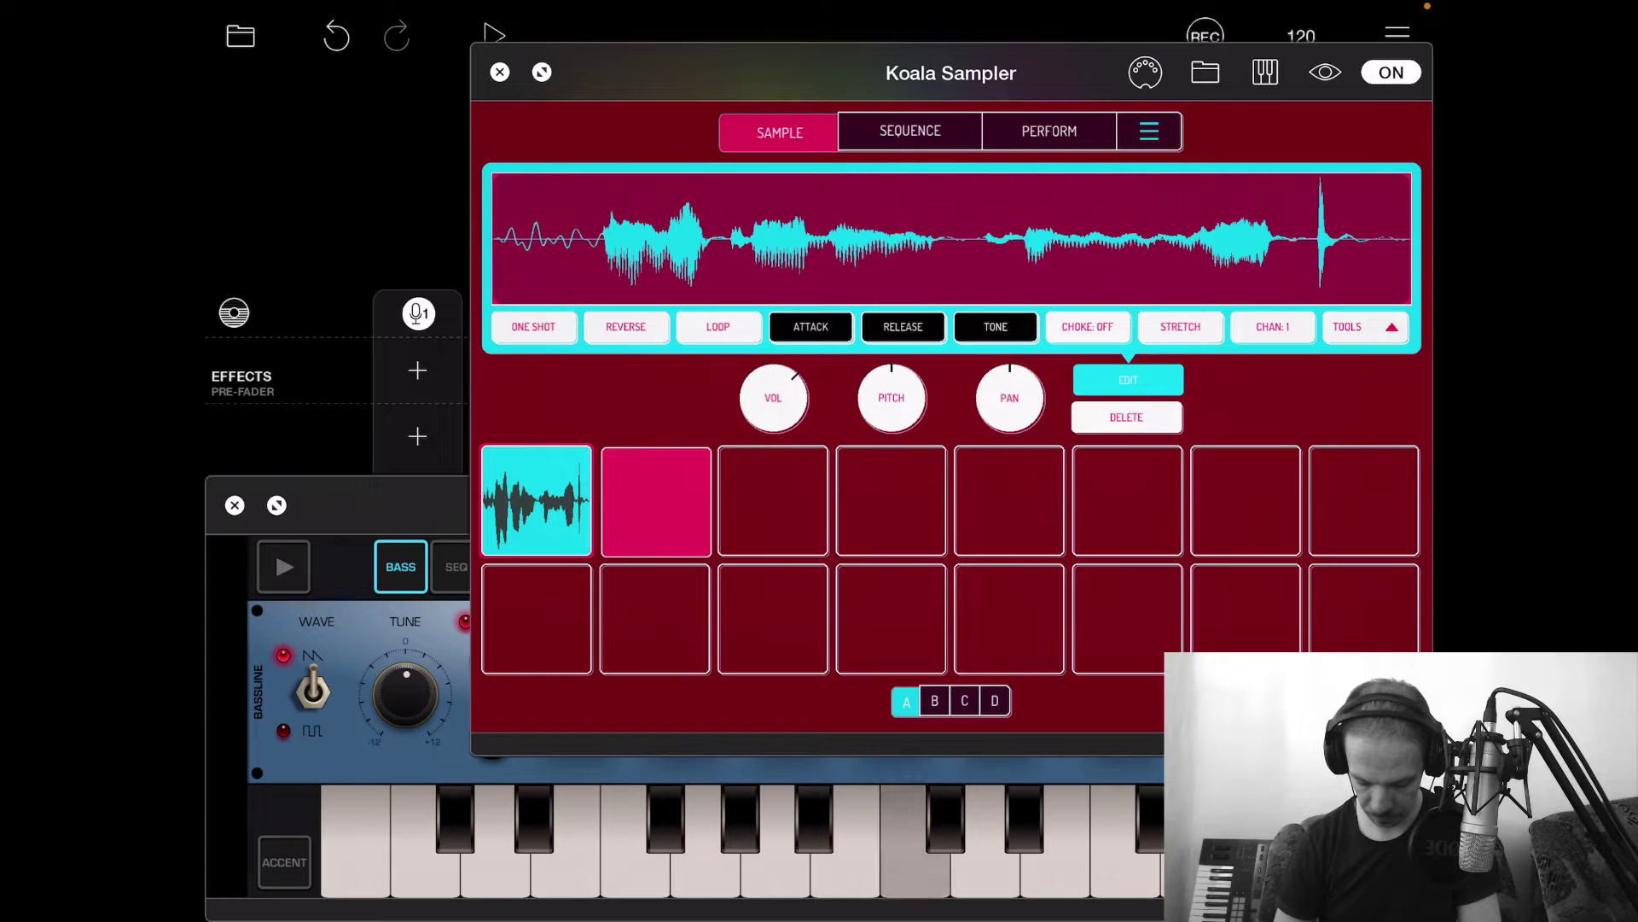
{"action": "left_click", "coordinate": [777, 839]}
{"action": "left_click", "coordinate": [706, 838]}
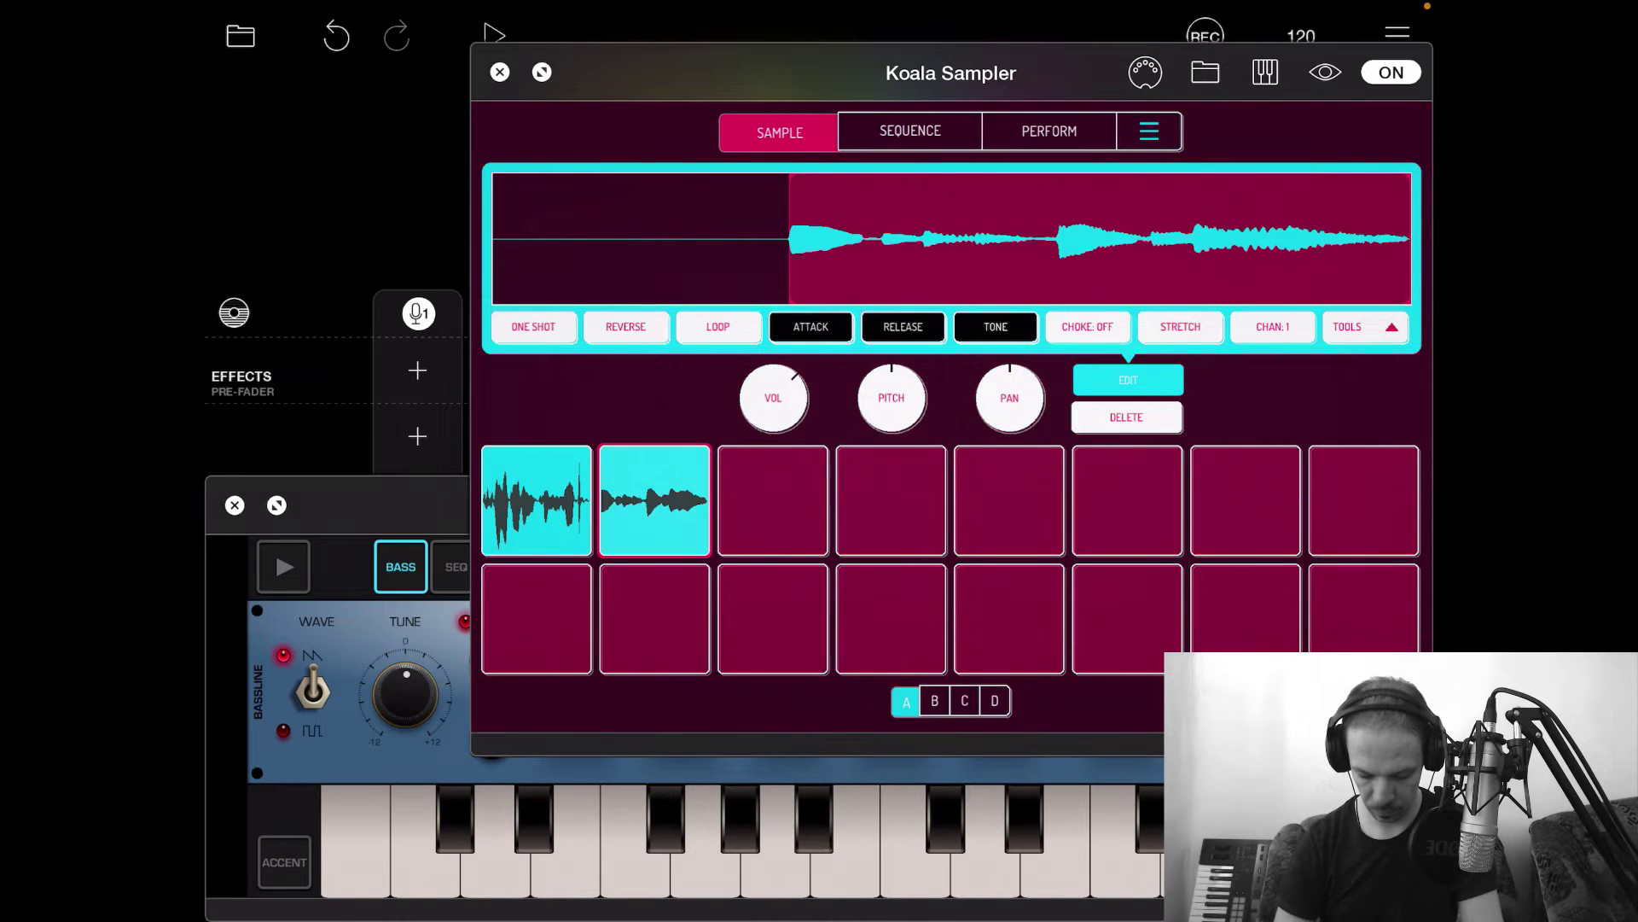
{"action": "left_click", "coordinate": [656, 501]}
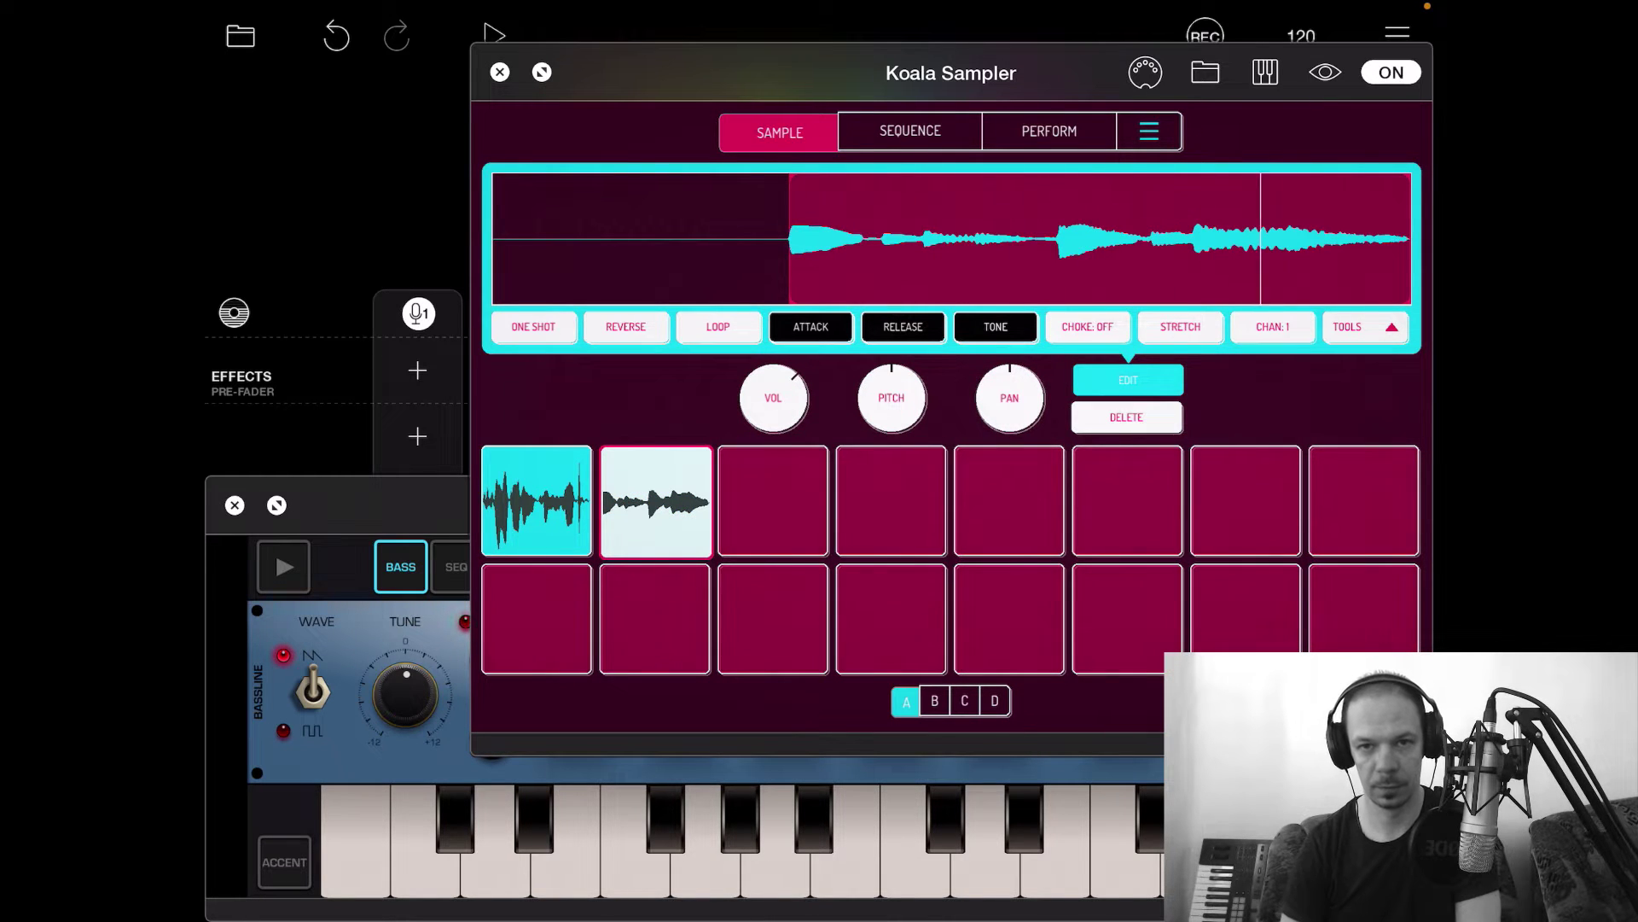
{"action": "left_click", "coordinate": [499, 72]}
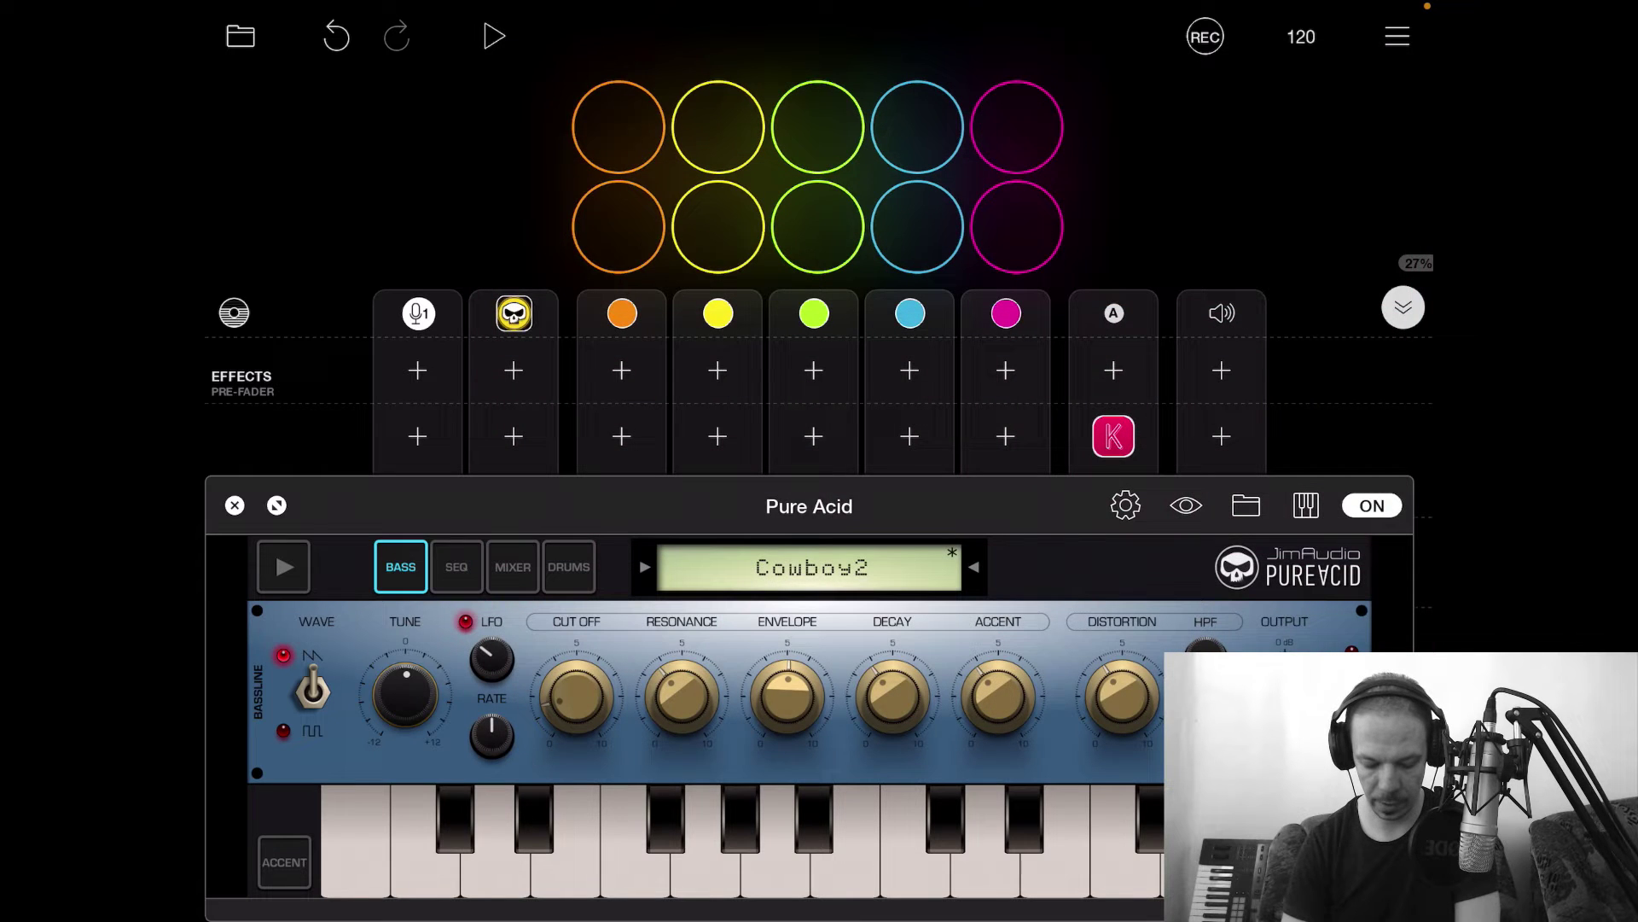
{"action": "left_click", "coordinate": [235, 504]}
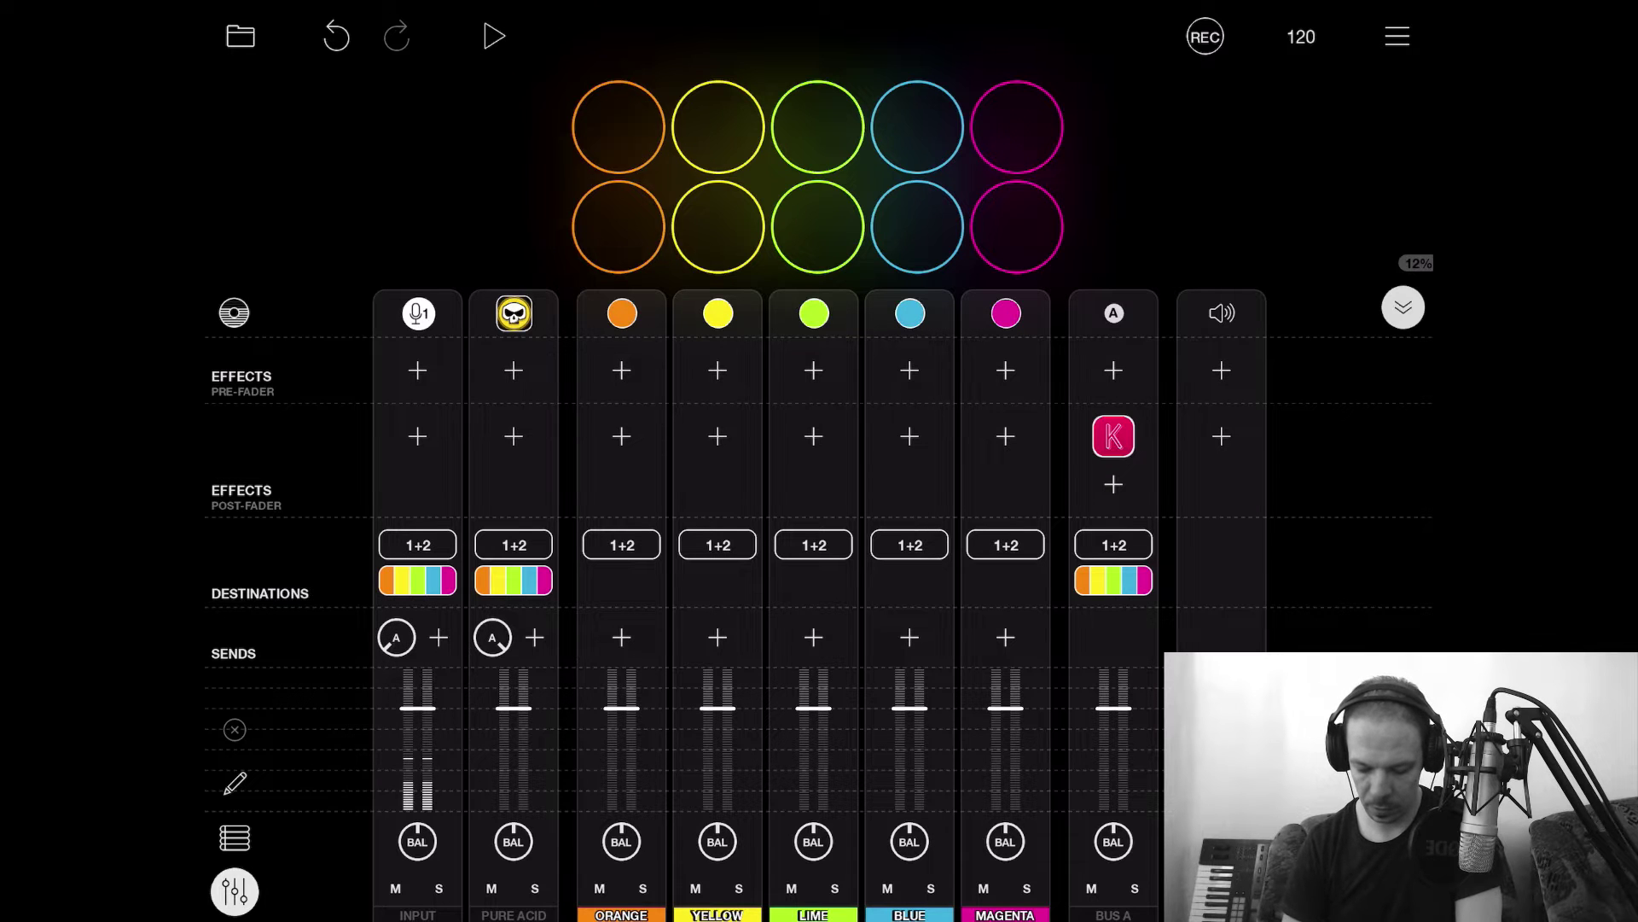
{"action": "left_click", "coordinate": [1112, 437]}
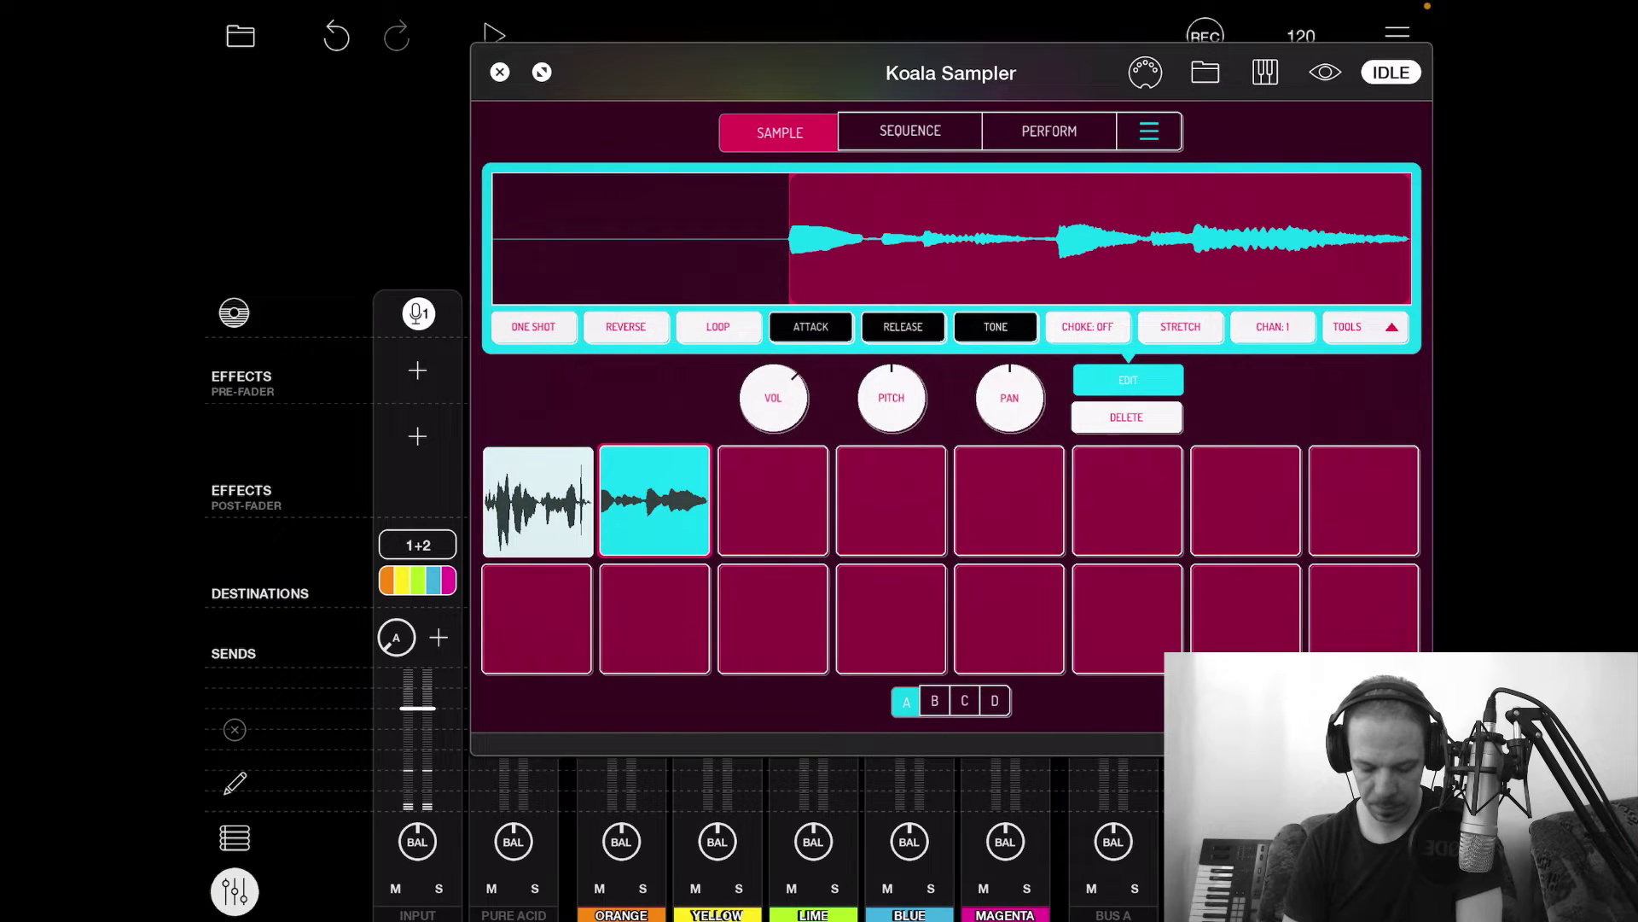
{"action": "left_click", "coordinate": [537, 501]}
{"action": "left_click", "coordinate": [657, 500]}
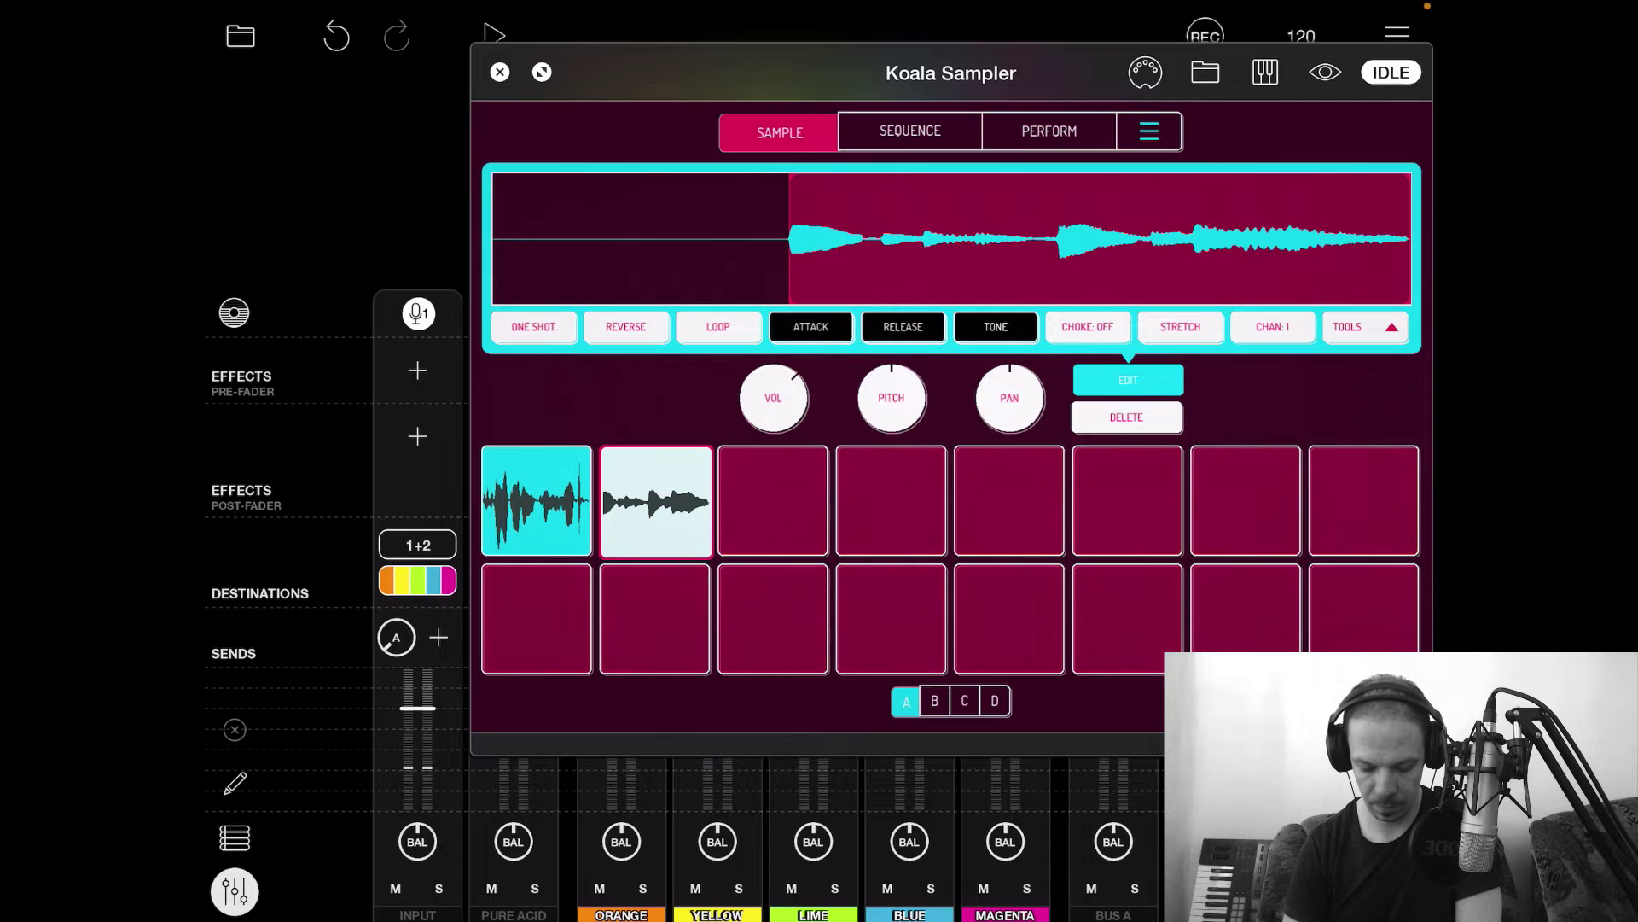
{"action": "left_click", "coordinate": [537, 500]}
{"action": "left_click", "coordinate": [499, 71]}
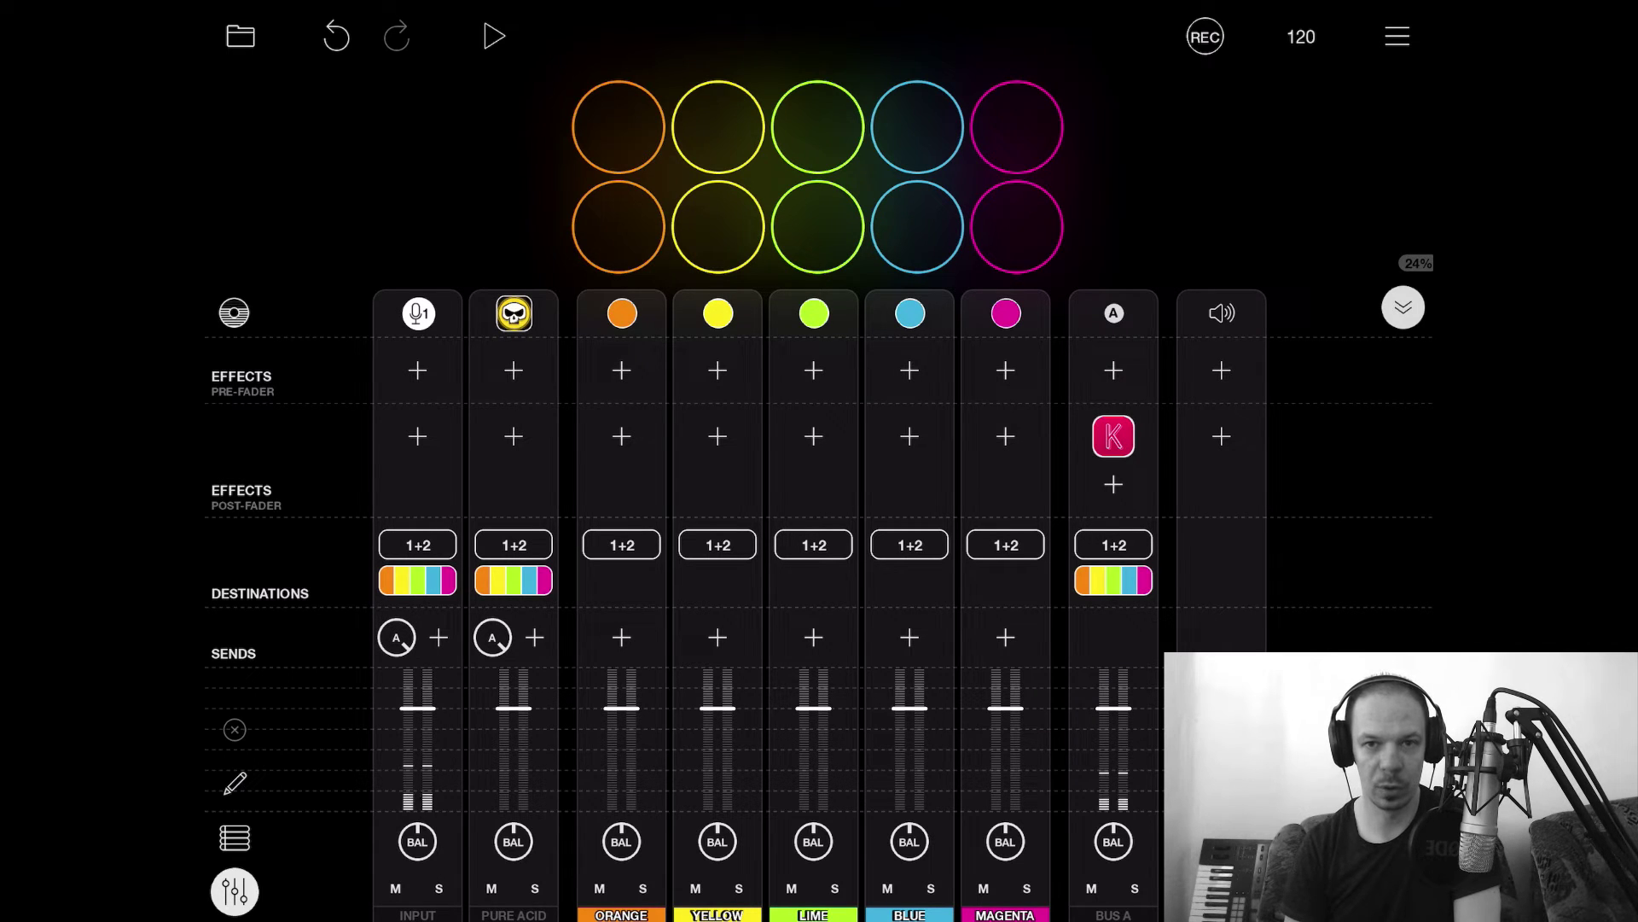
Step: Mute the Input channel, play Koala Sampler's pad 2, then reopen the sampler
{"action": "left_click", "coordinate": [395, 887]}
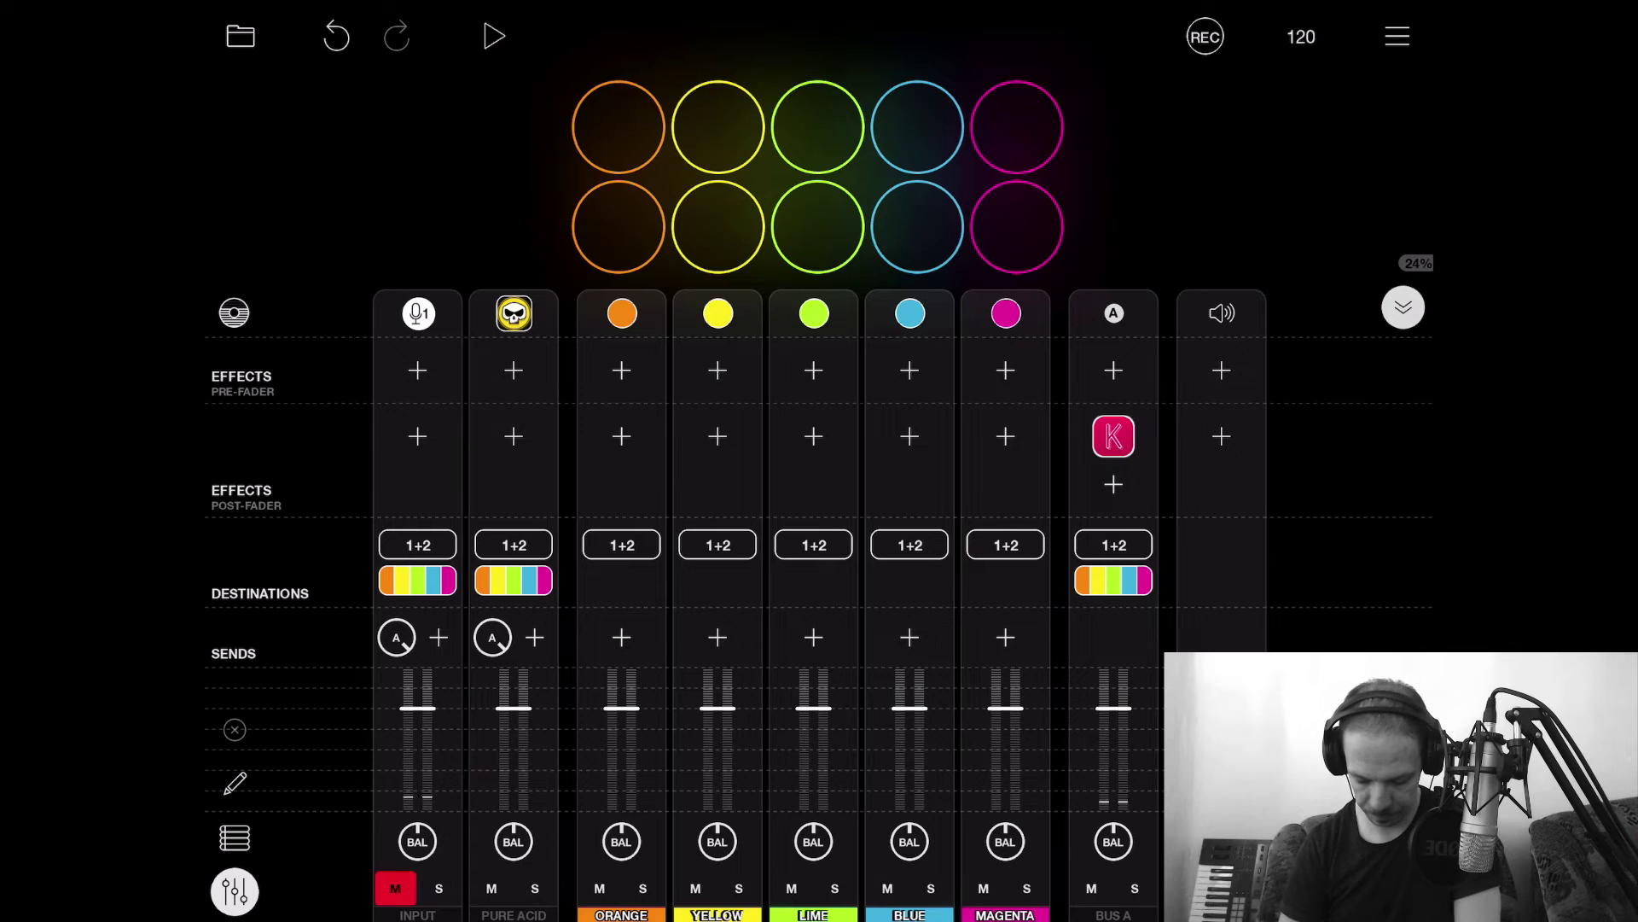
{"action": "left_click", "coordinate": [1114, 436]}
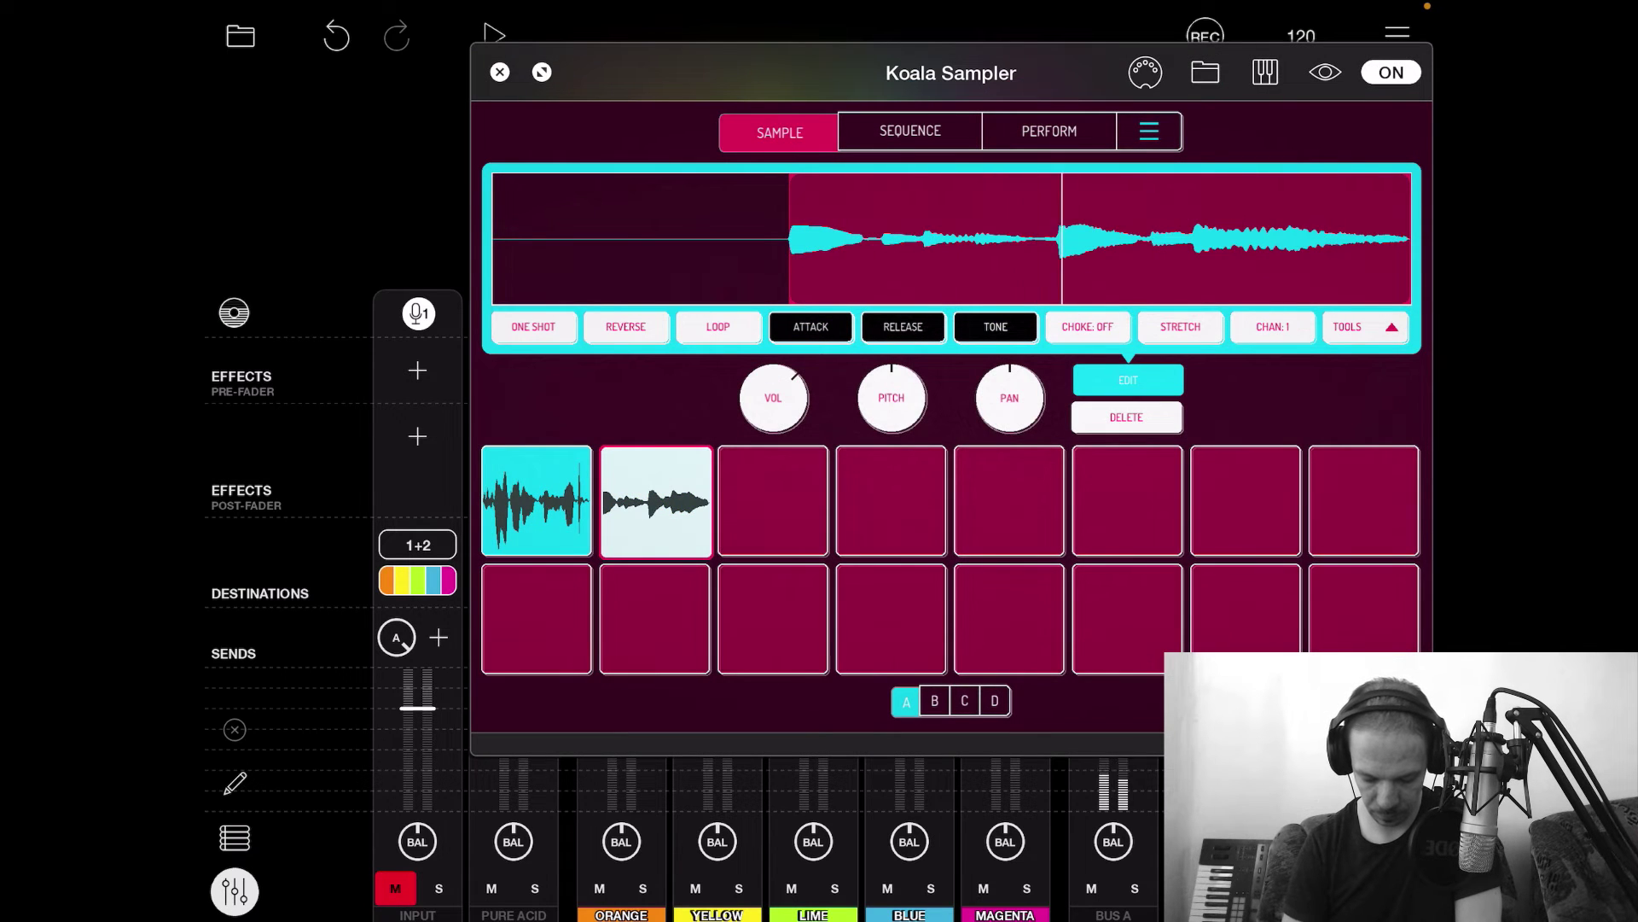
{"action": "left_click", "coordinate": [656, 502]}
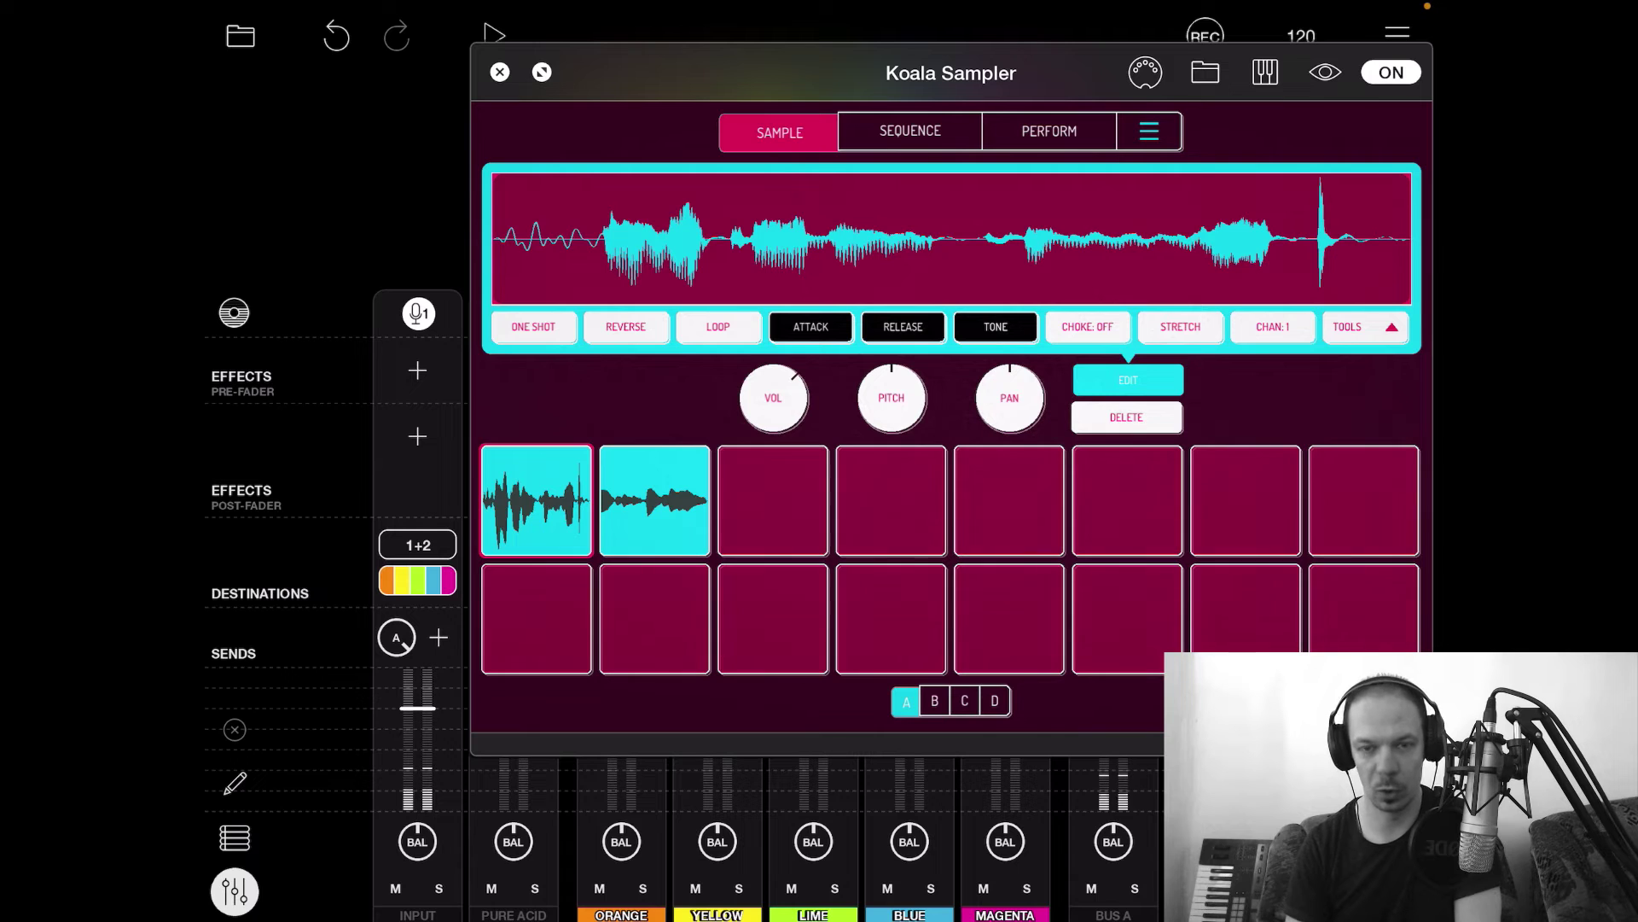
{"action": "left_click", "coordinate": [499, 73]}
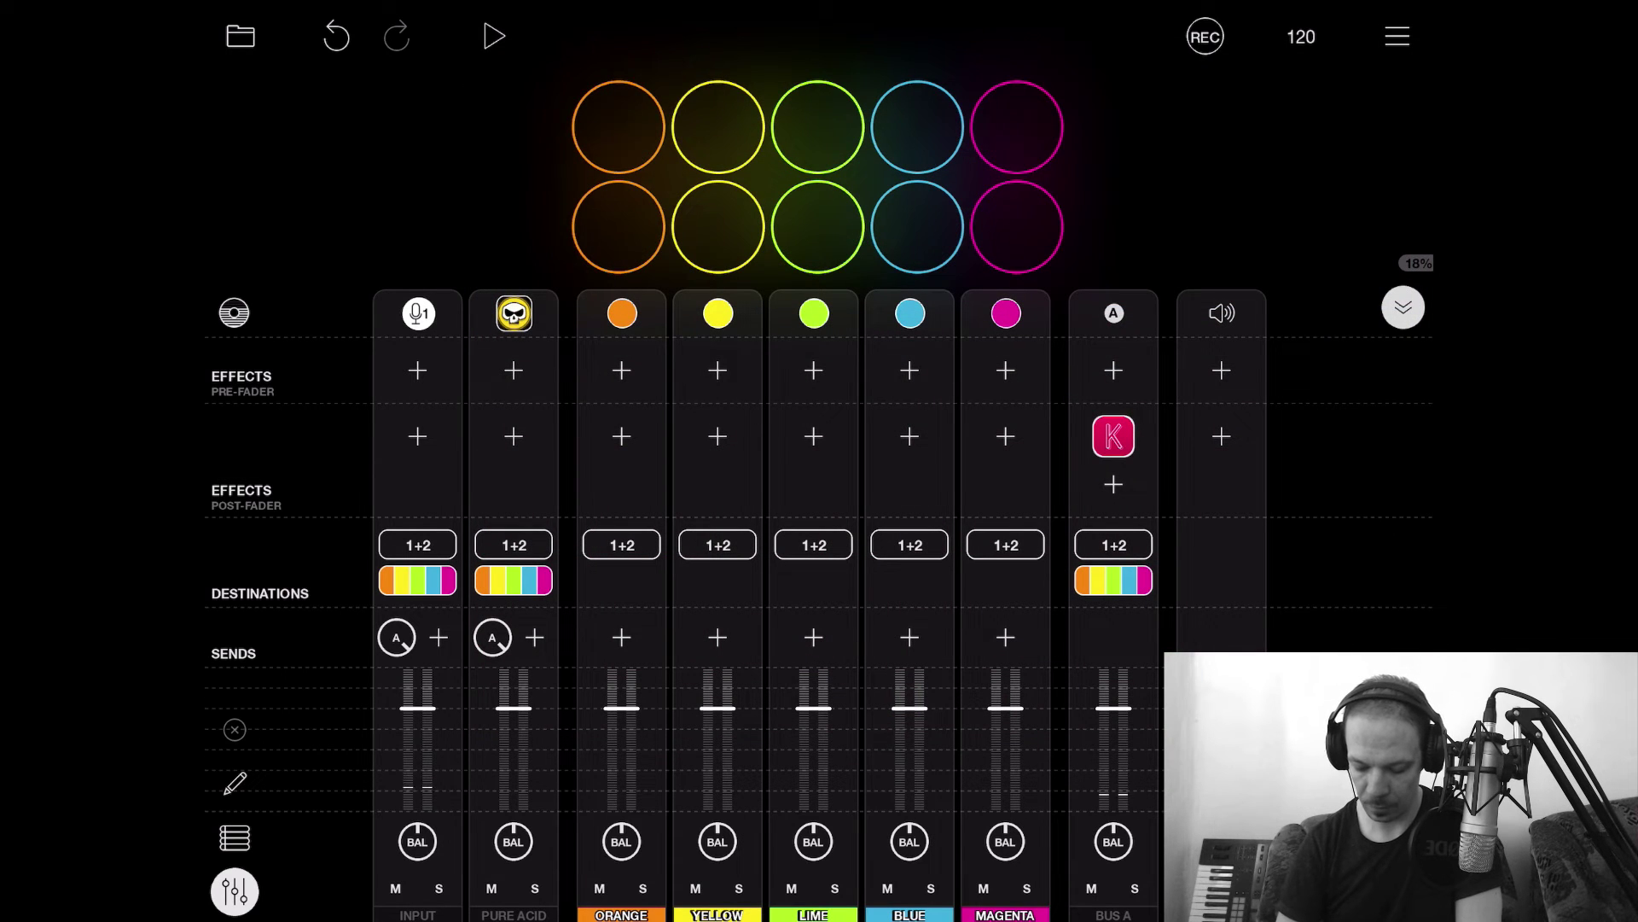
{"action": "left_click", "coordinate": [1114, 436]}
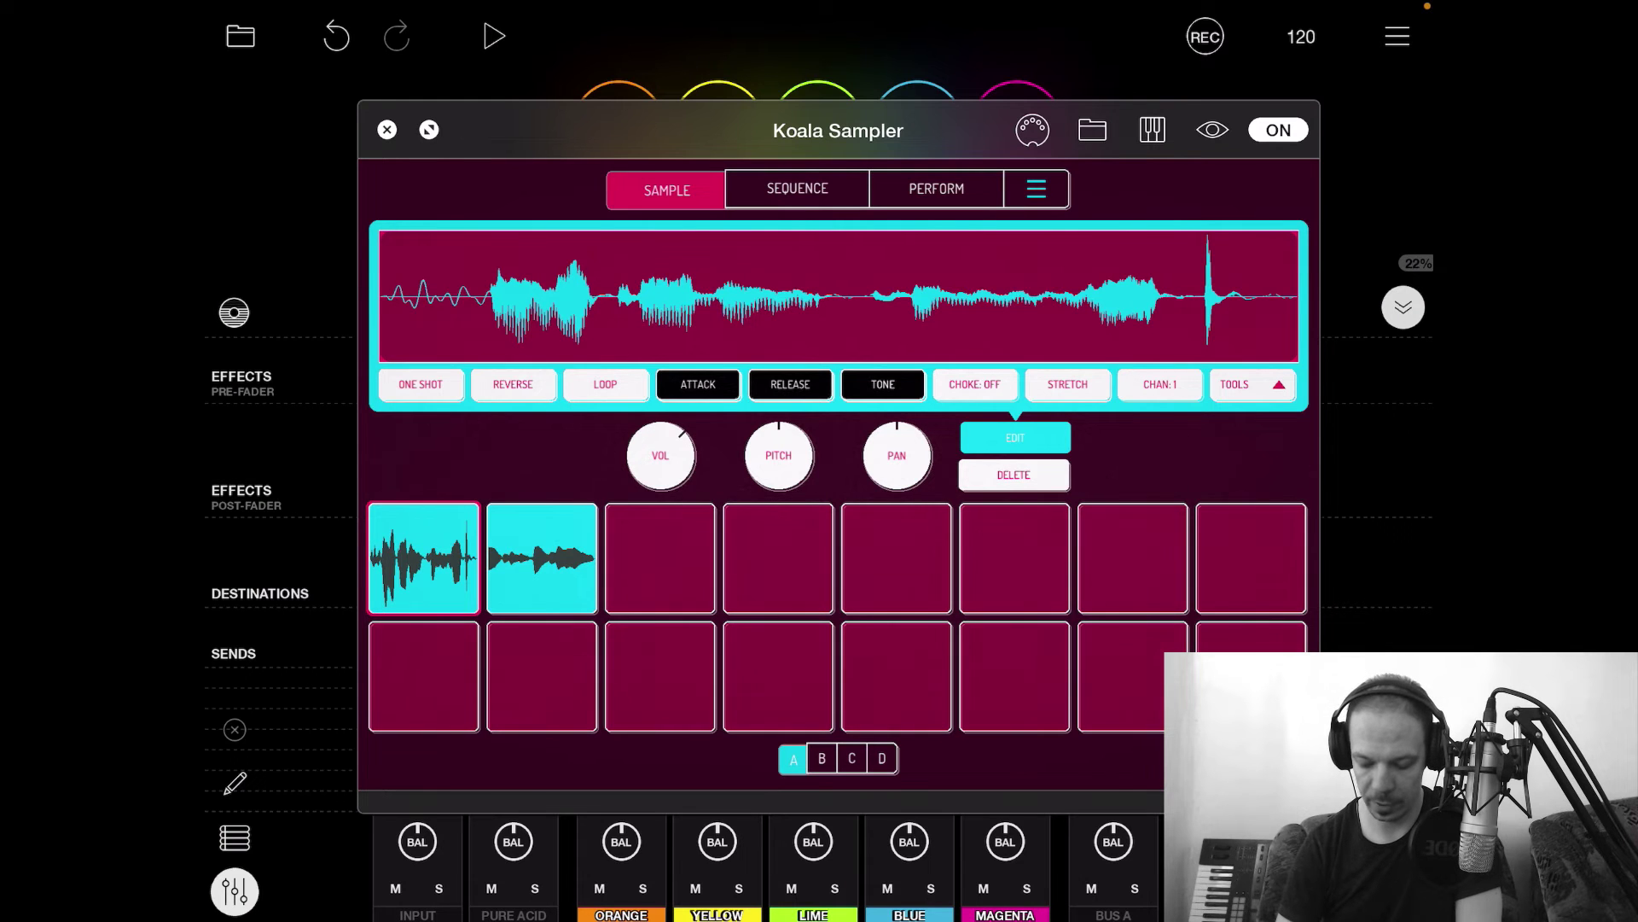
Step: Switch off Enable Idle Mode under Koala Sampler's ON badge and close the sampler
{"action": "left_click", "coordinate": [1212, 130]}
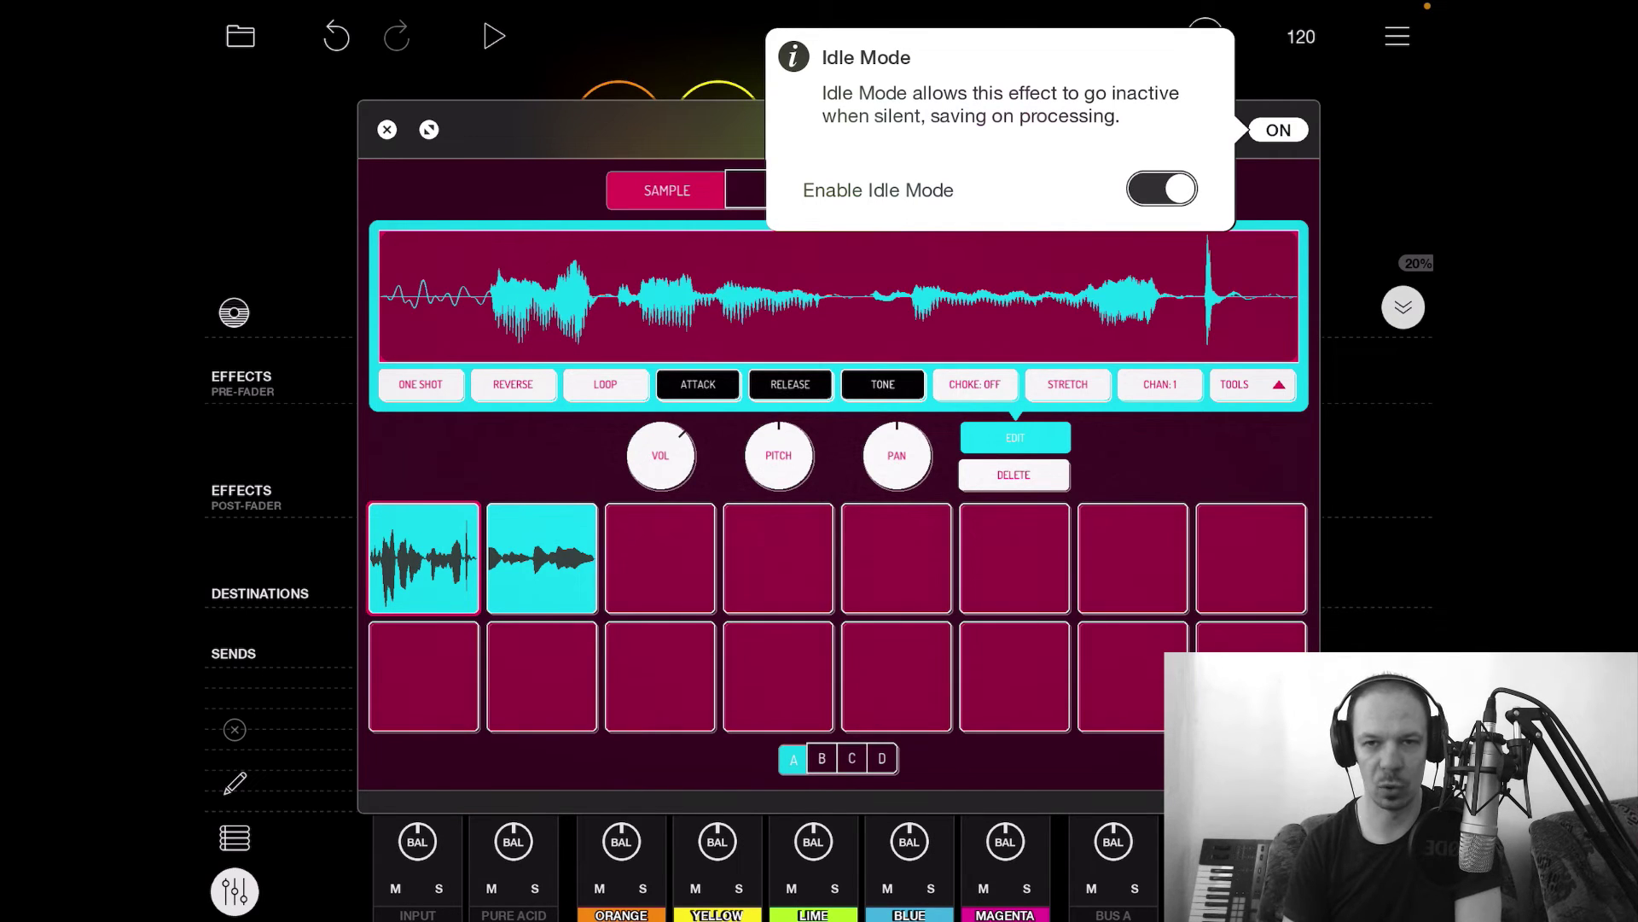
{"action": "left_click", "coordinate": [1163, 190]}
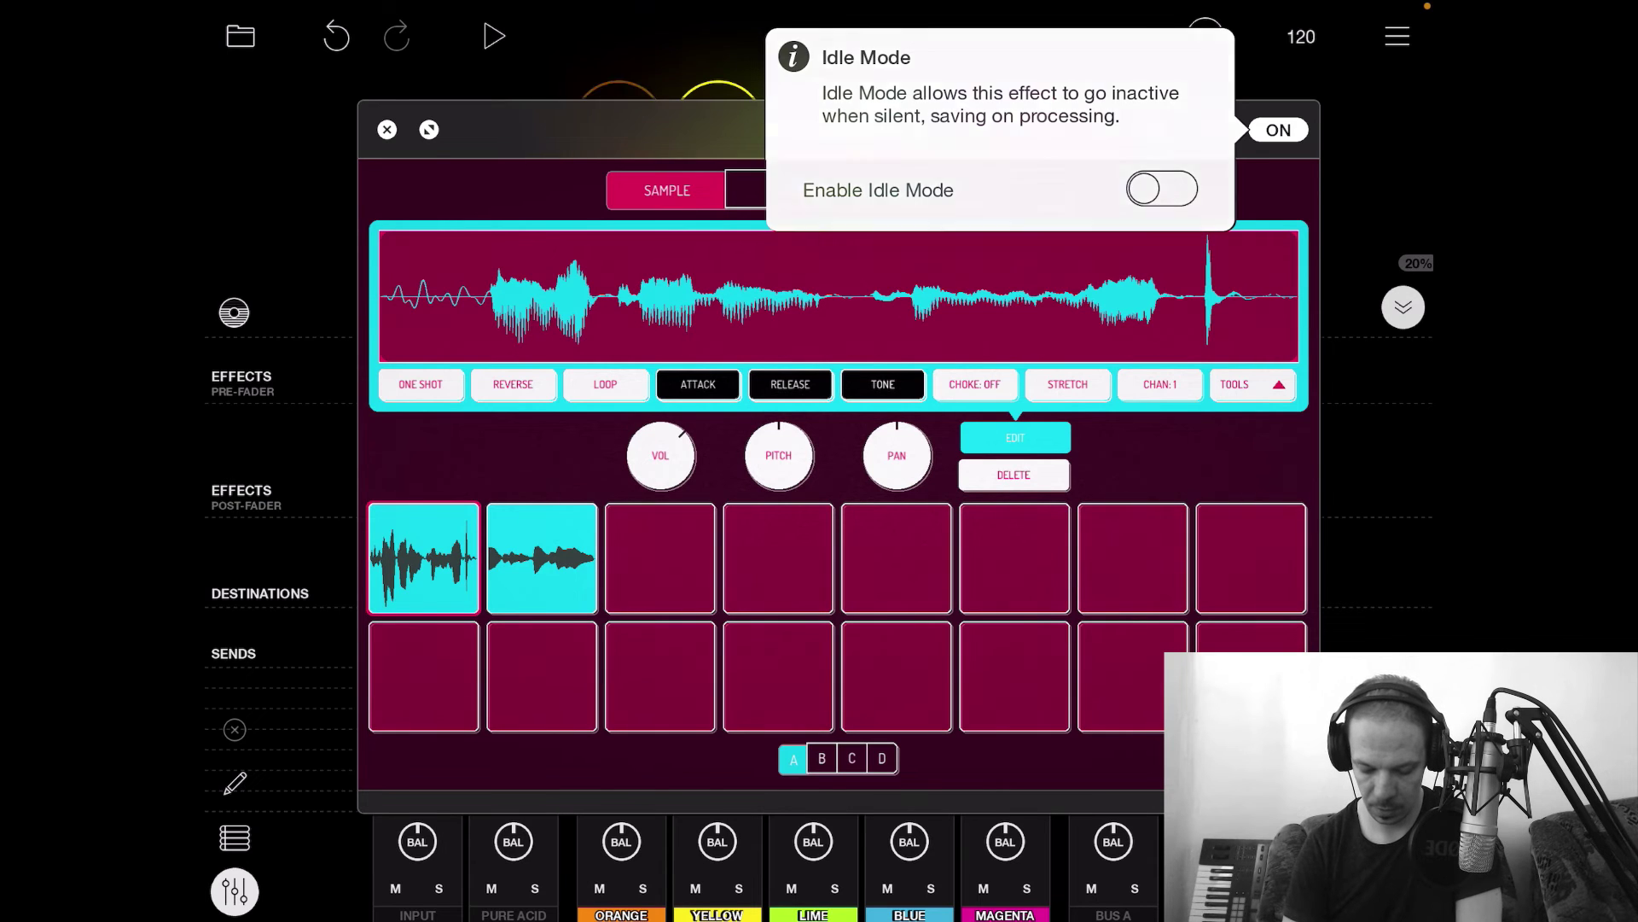
{"action": "left_click", "coordinate": [839, 576]}
{"action": "left_click", "coordinate": [388, 129]}
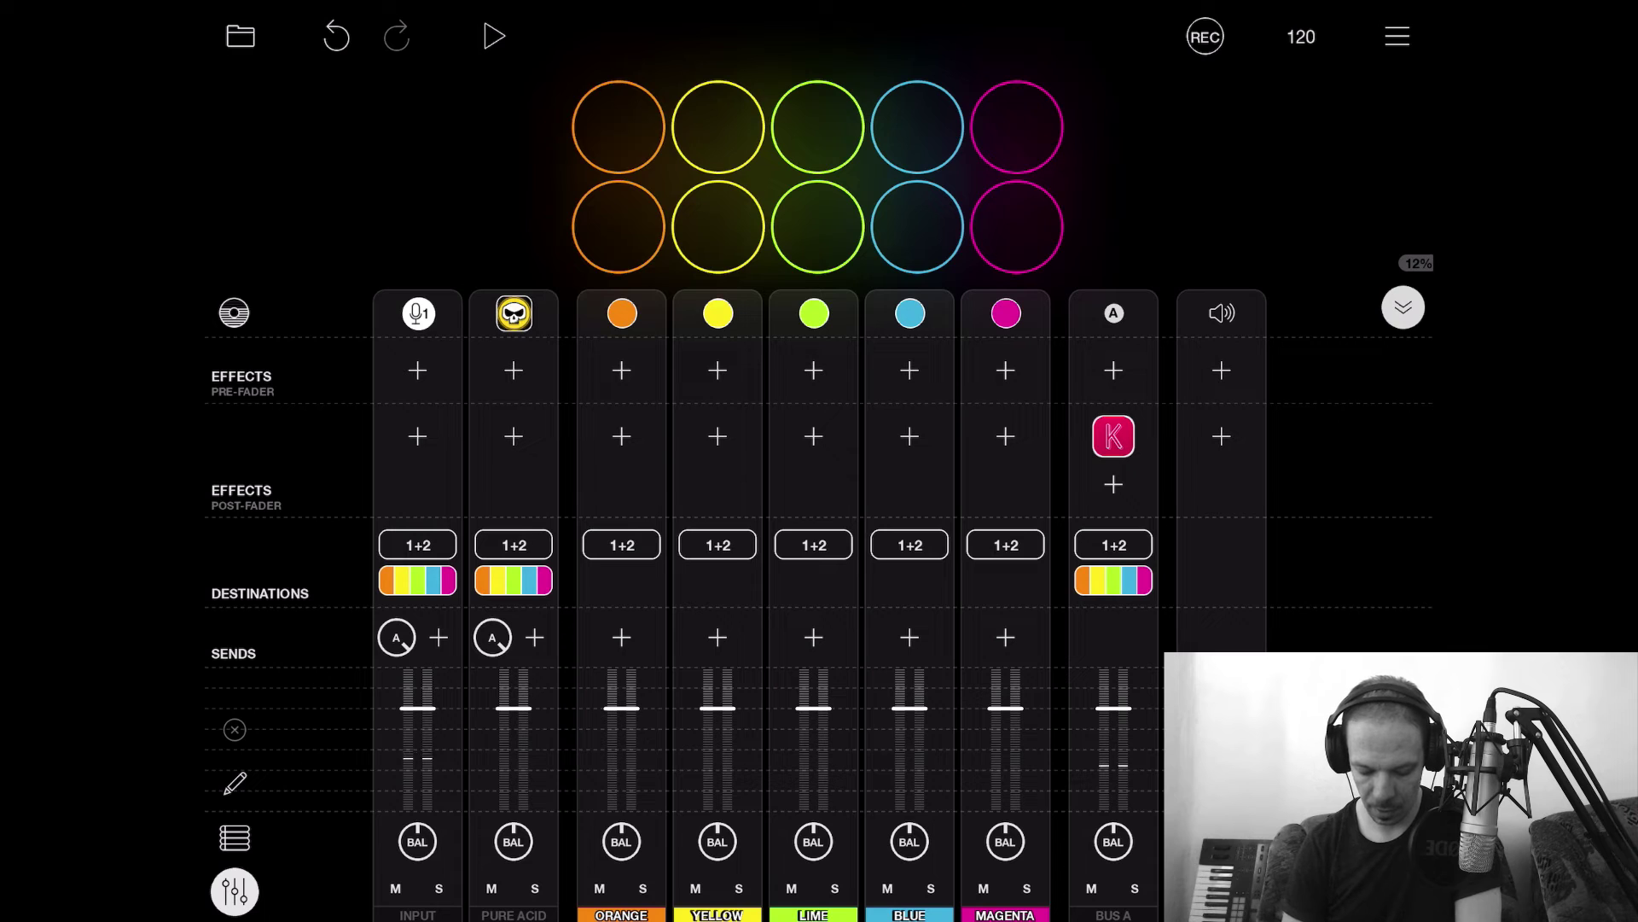
Step: Turn the INPUT and PURE ACID channels' Bus A send knobs down to minimum
{"action": "left_click_drag", "start_coordinate": [395, 637], "coordinate": [396, 697]}
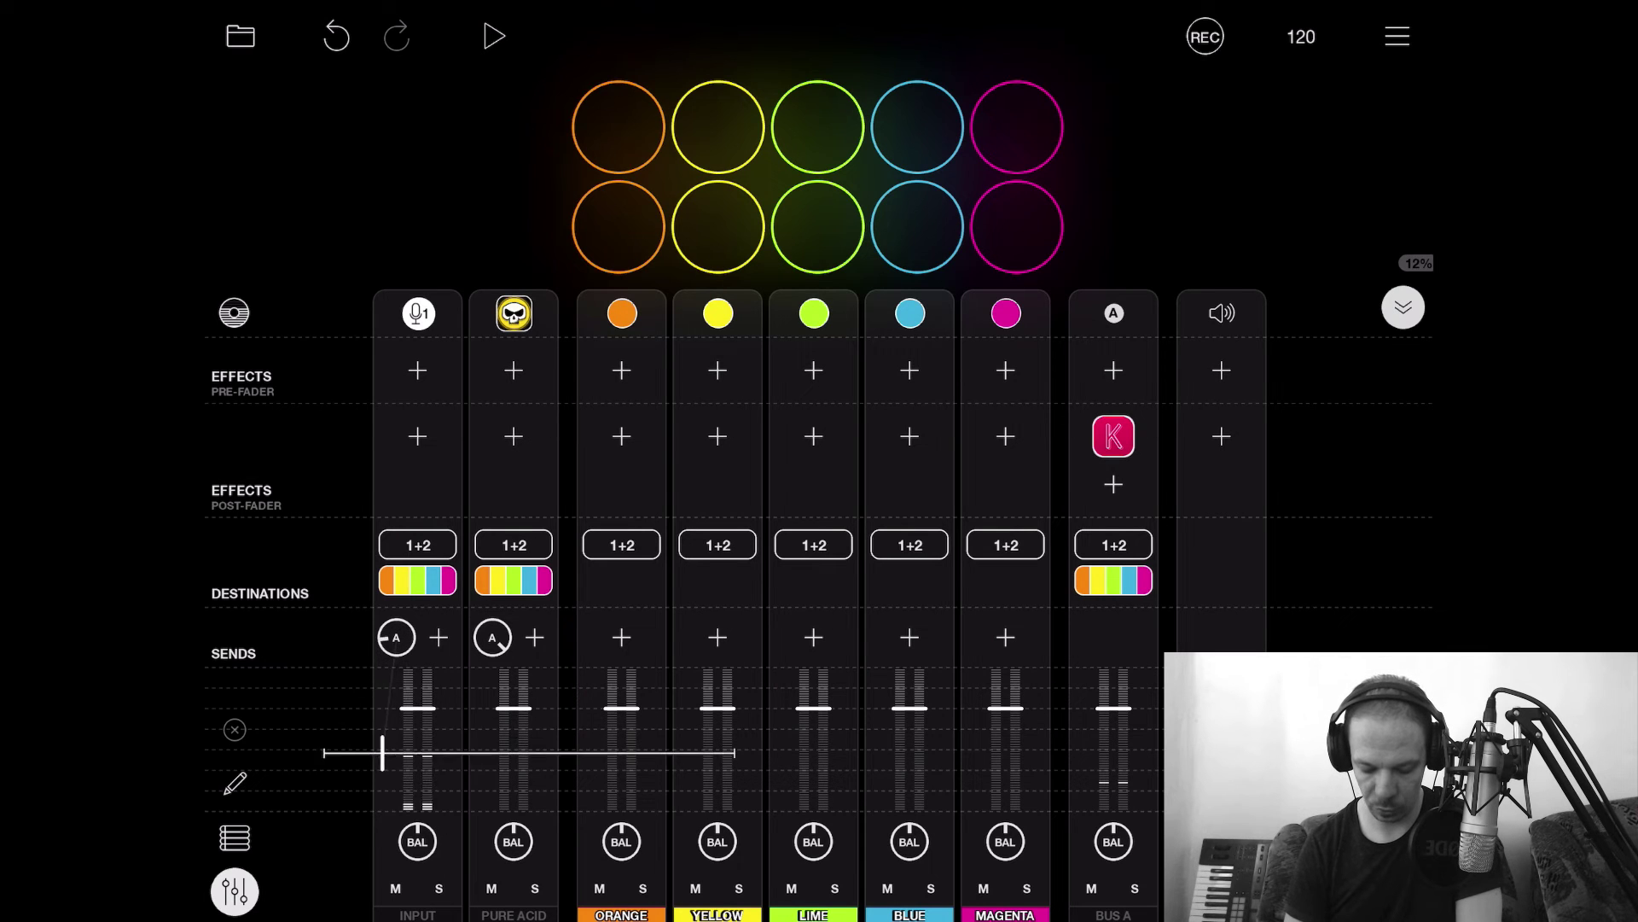
{"action": "left_click_drag", "start_coordinate": [493, 637], "coordinate": [493, 698]}
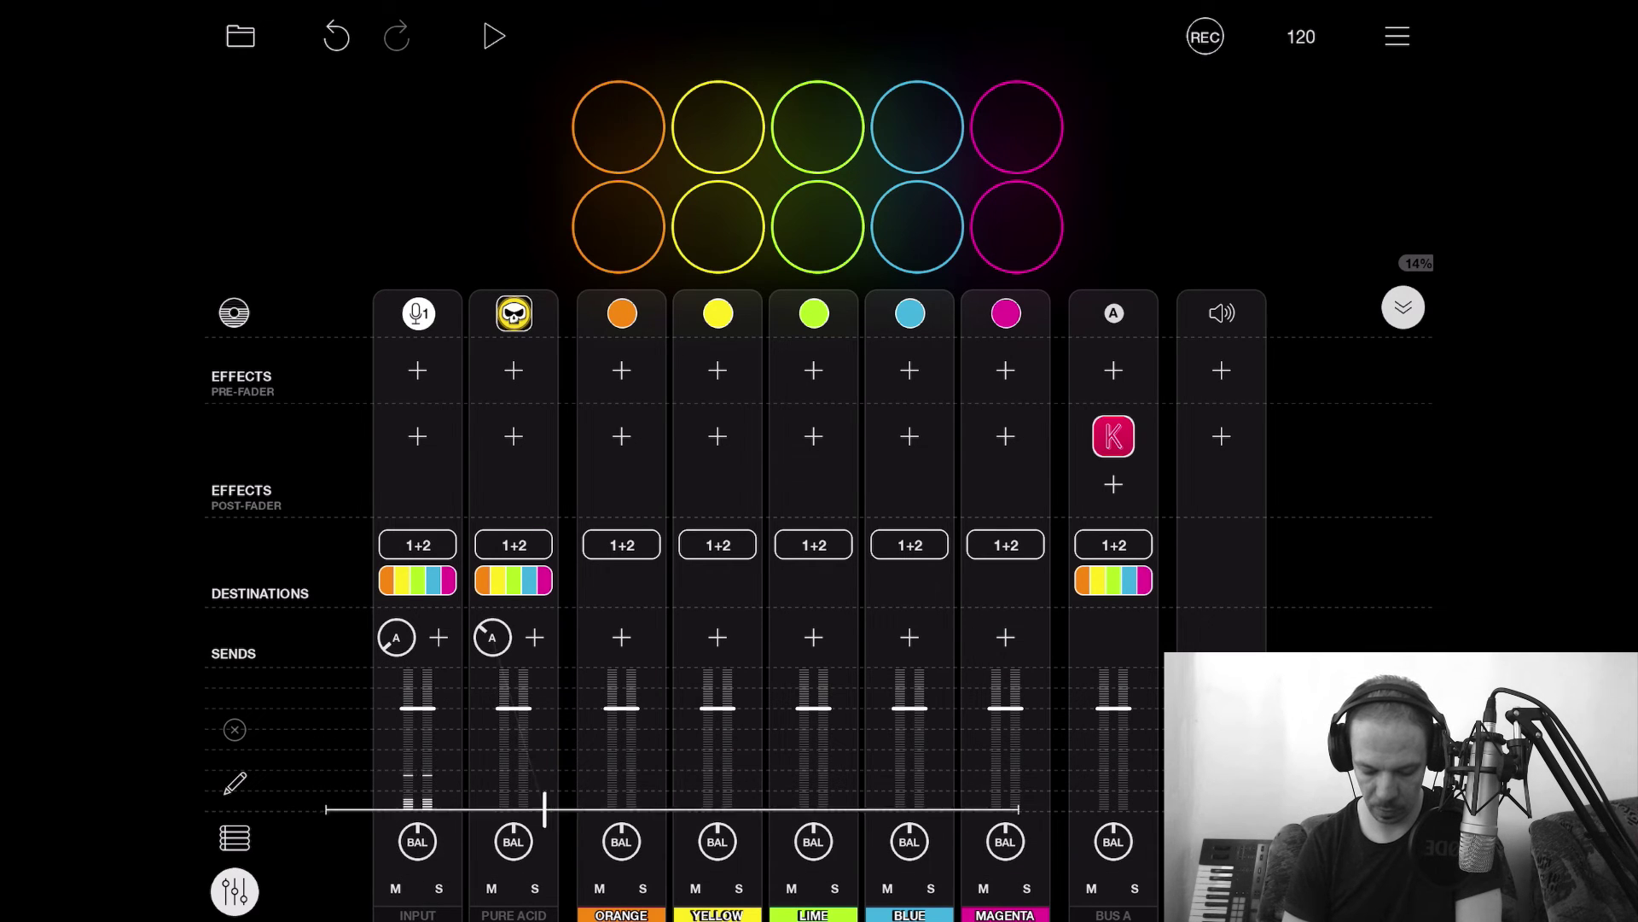
{"action": "left_click_drag", "start_coordinate": [493, 636], "coordinate": [493, 717]}
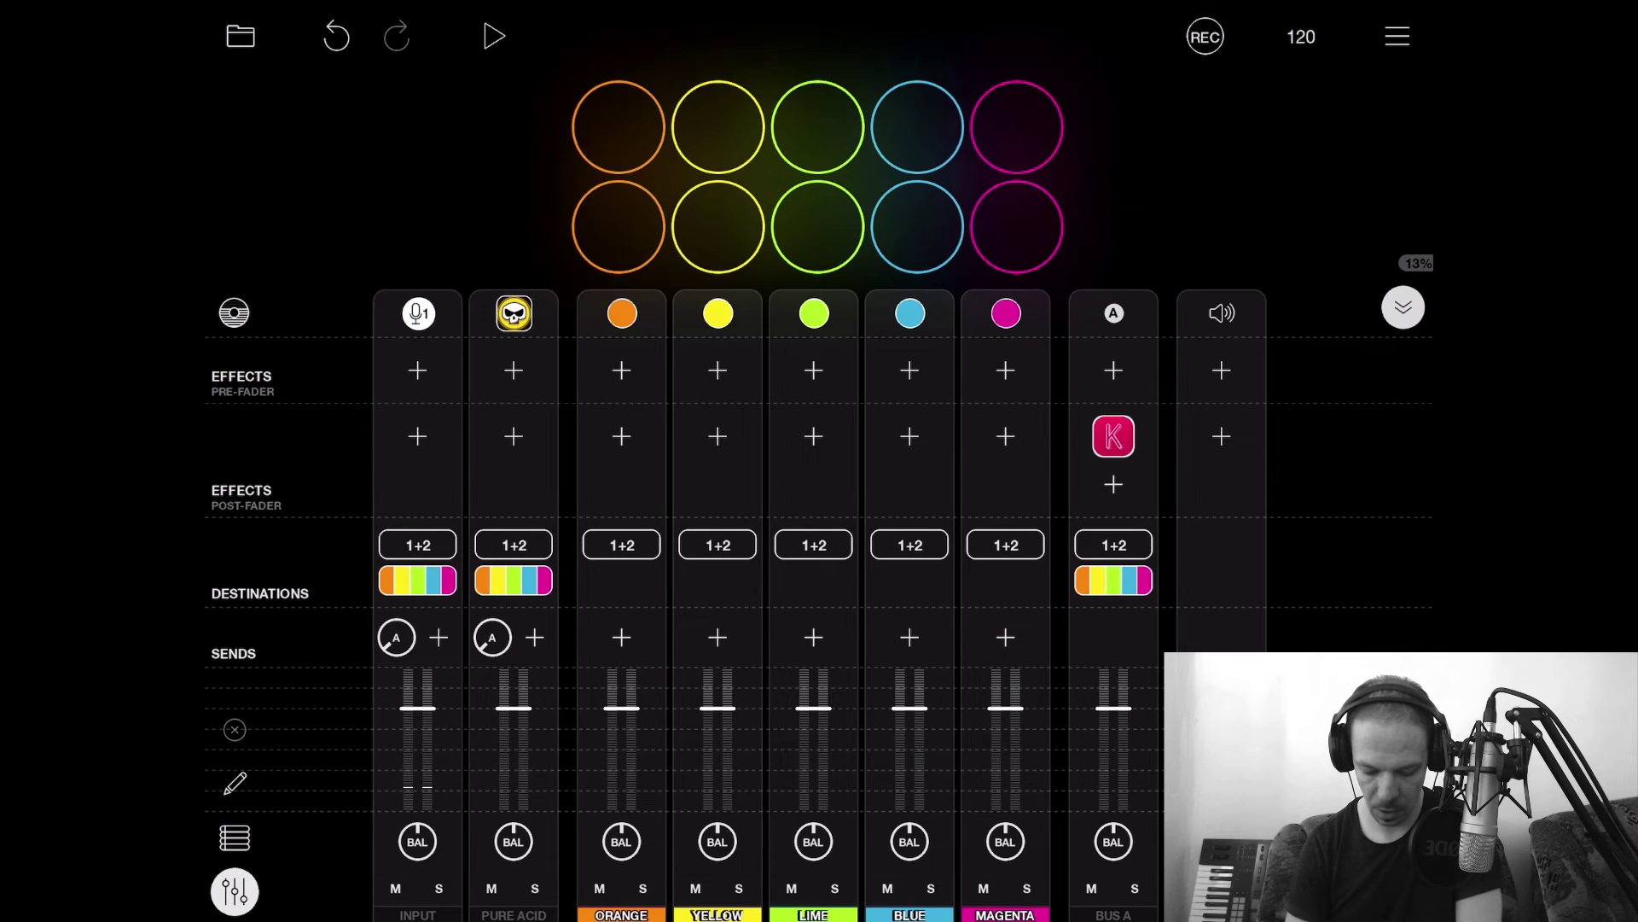
{"action": "left_click", "coordinate": [1112, 437]}
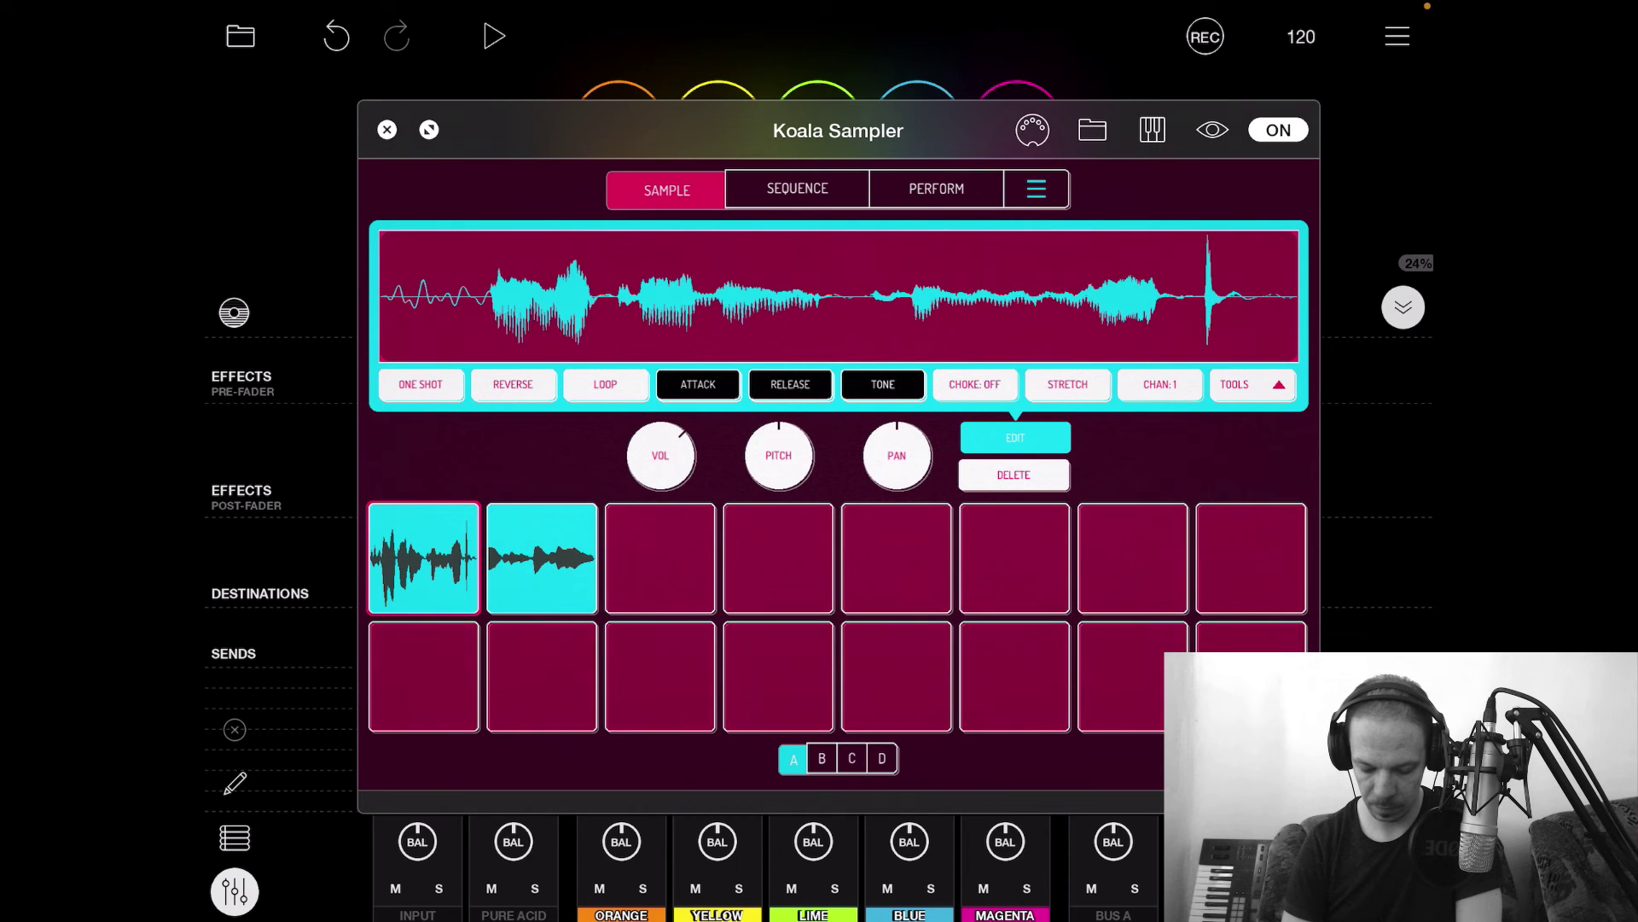
{"action": "left_click", "coordinate": [542, 558]}
{"action": "left_click", "coordinate": [425, 558]}
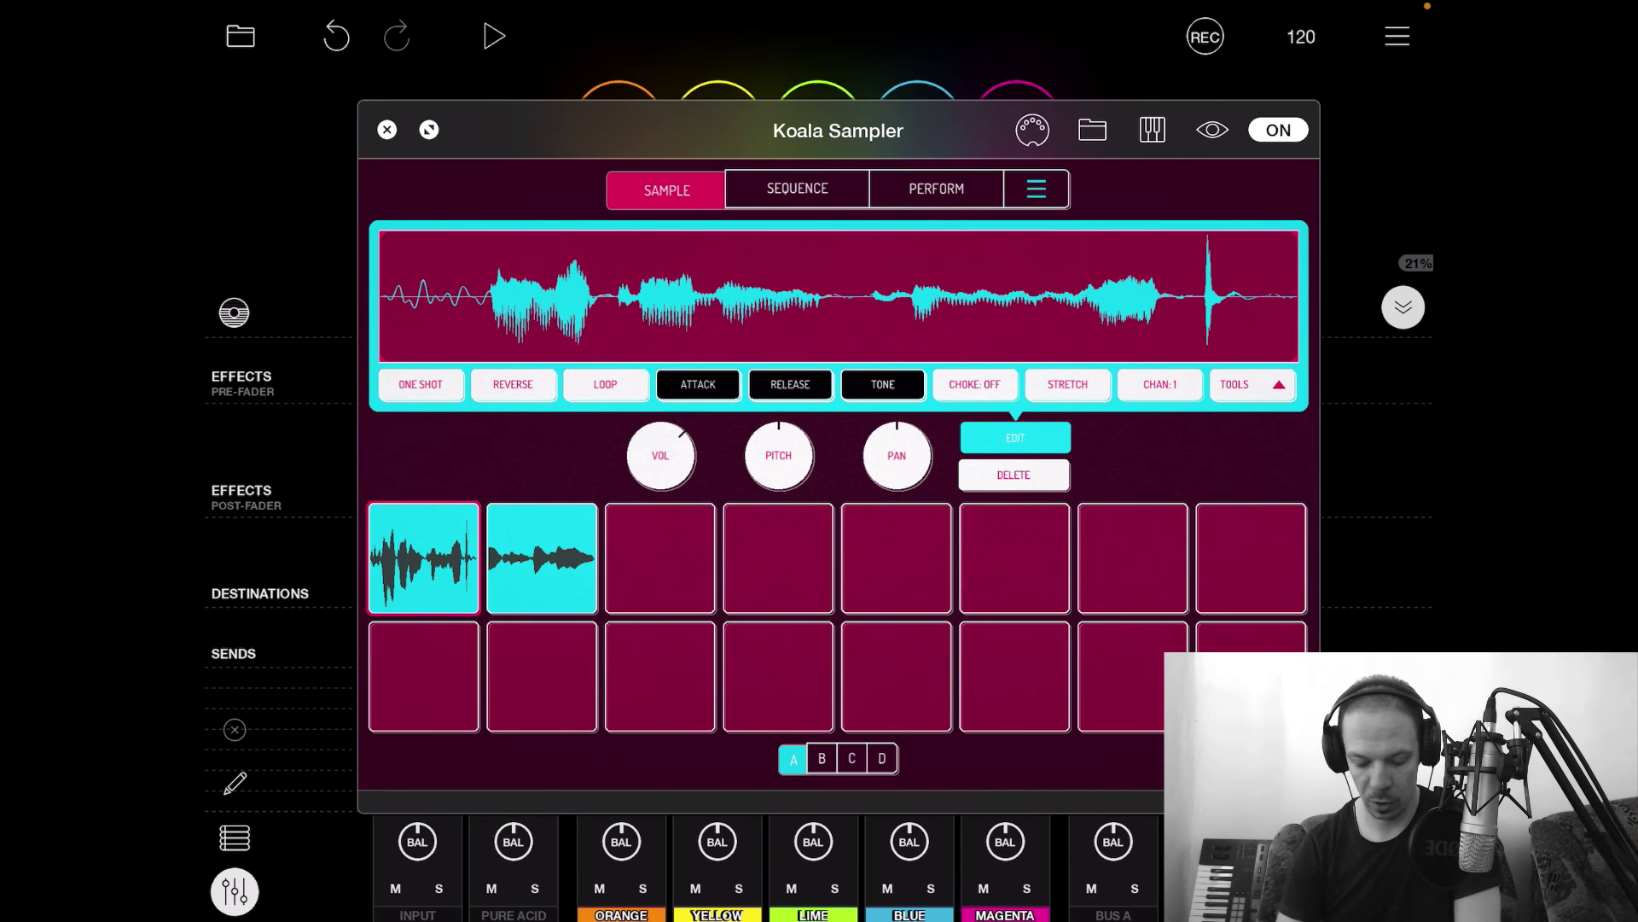
{"action": "left_click", "coordinate": [388, 128]}
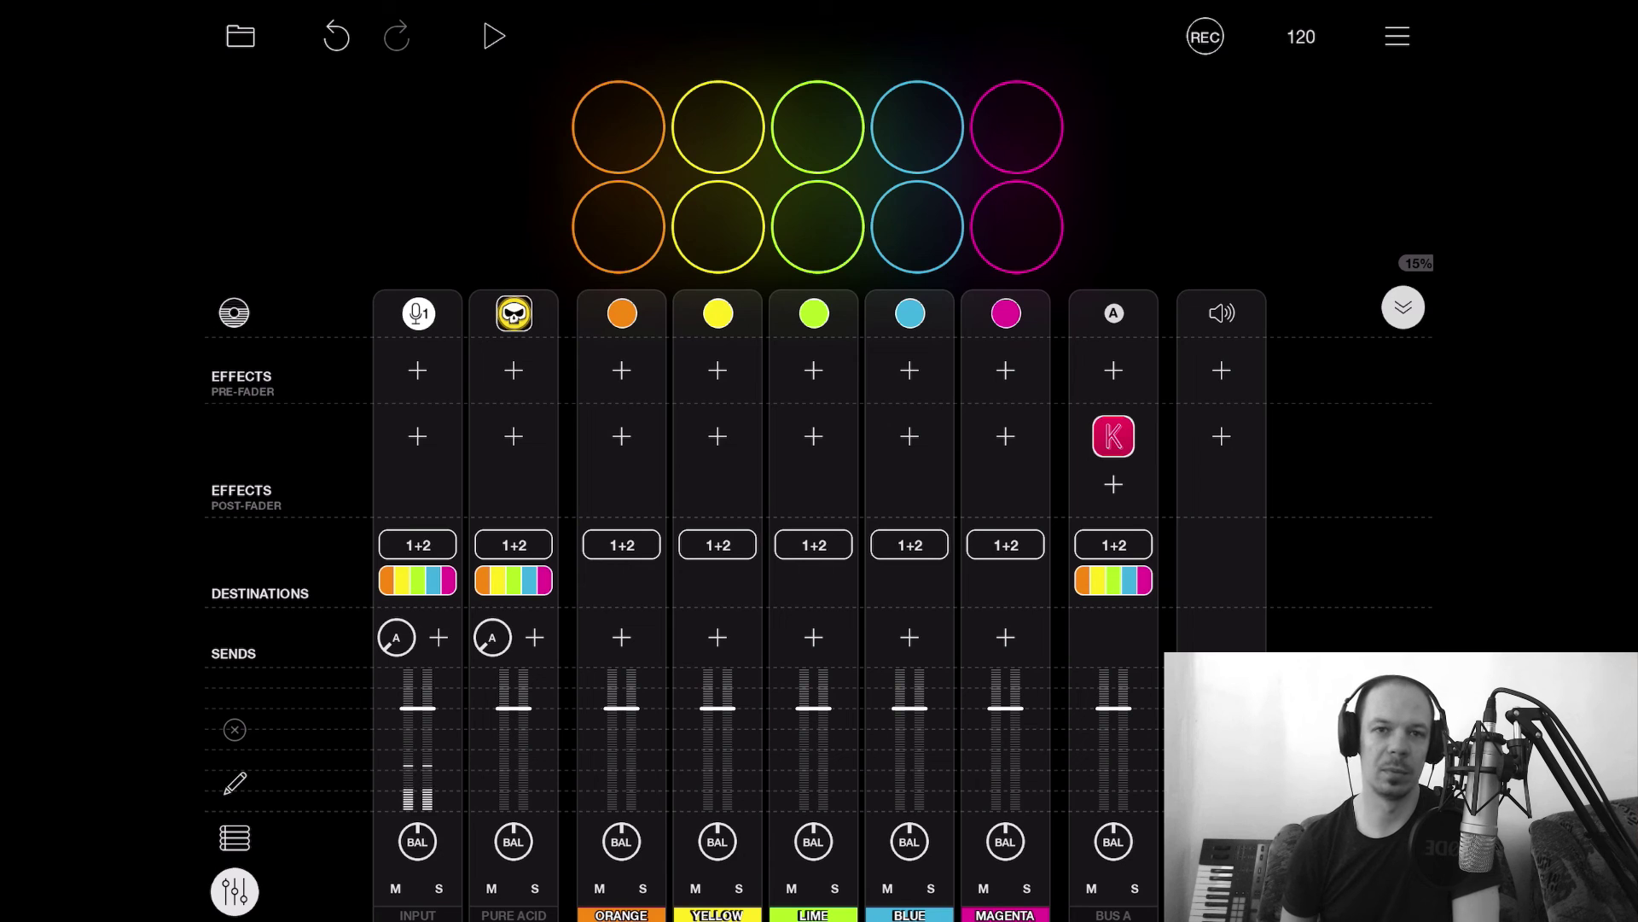